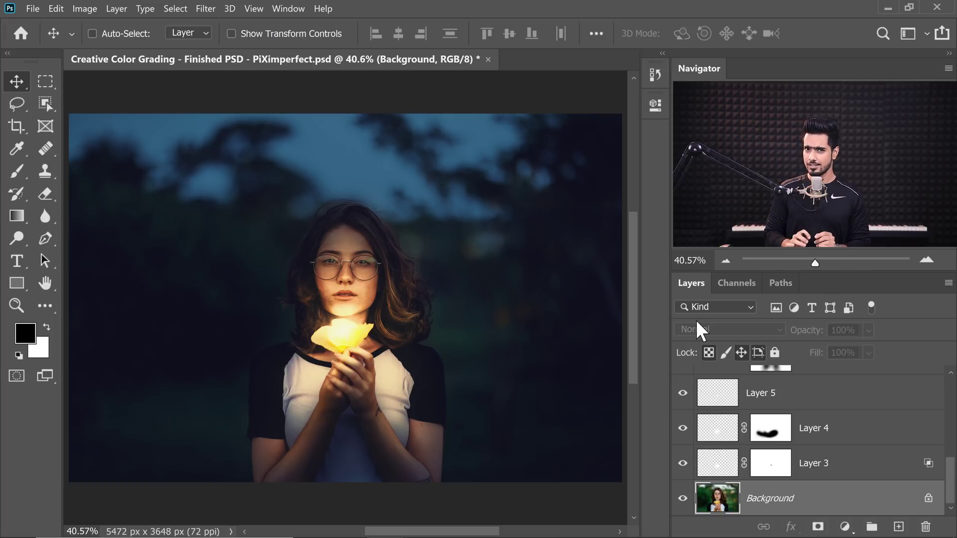
# Step: Filter the layers by name, searching for "Sha"
pyautogui.click(727, 307)
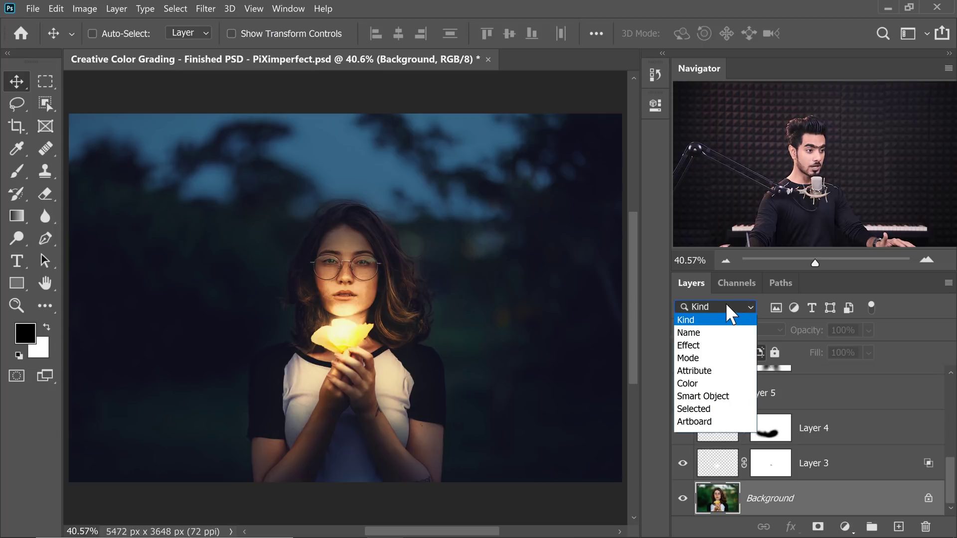
pyautogui.click(707, 333)
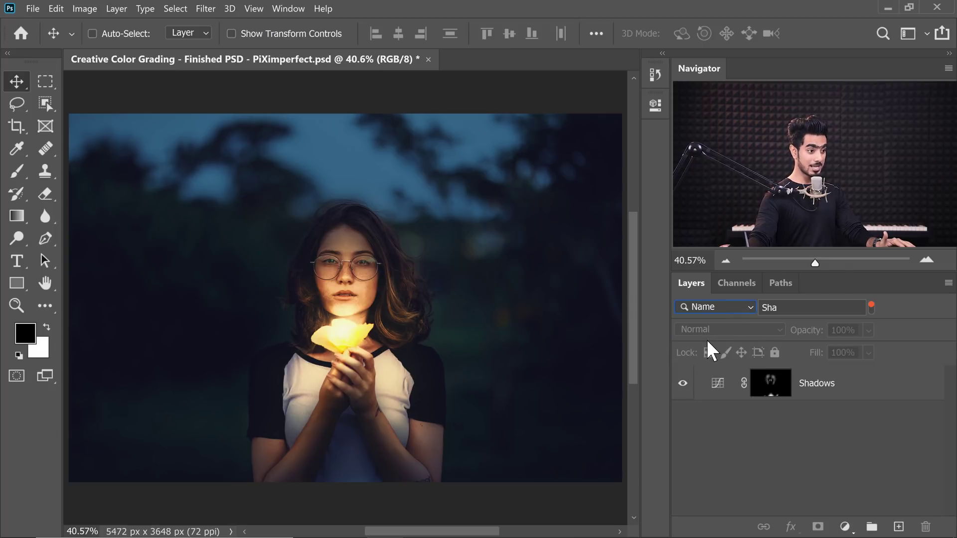
pyautogui.press('BackSpace')
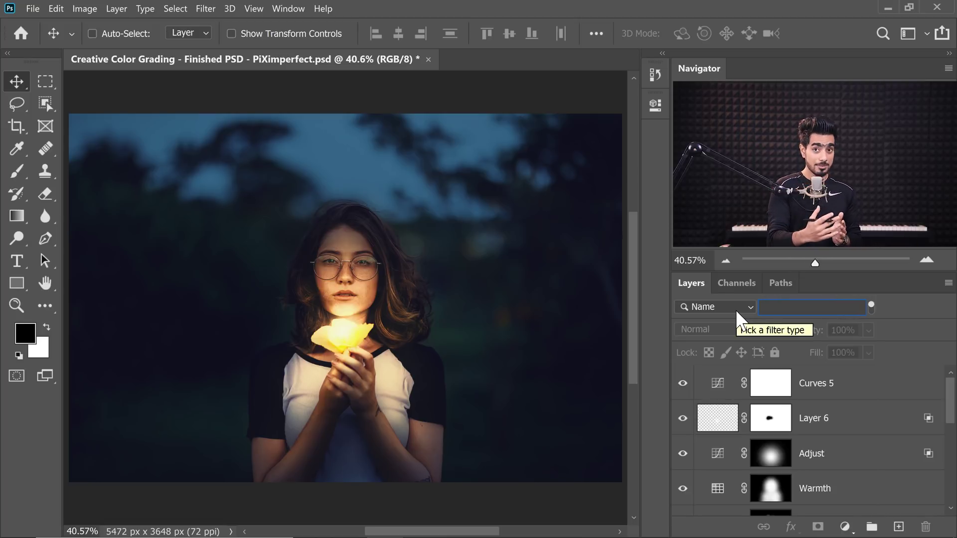
pyautogui.write('Sha')
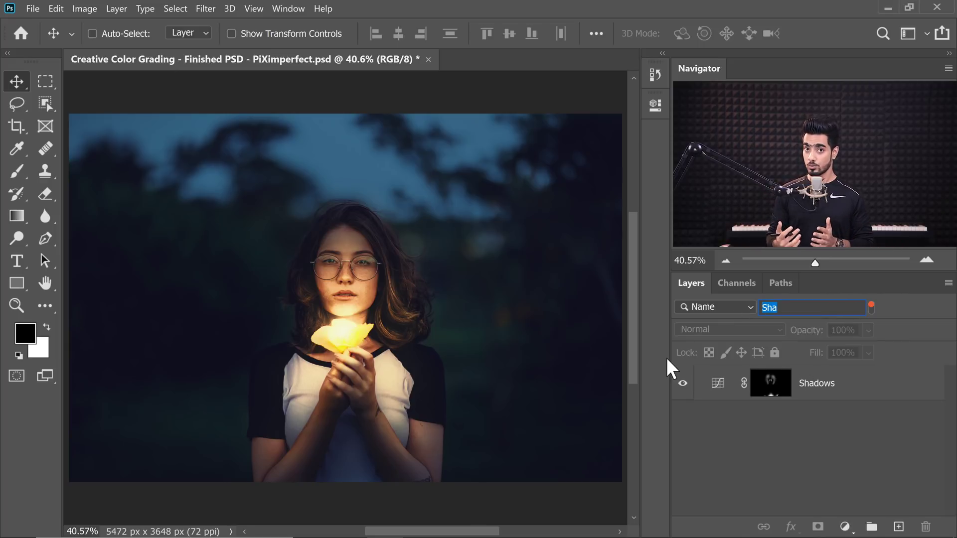
# Step: Filter the layer names for "War" and compare the image with the Warmth layer hidden and shown
pyautogui.write('War')
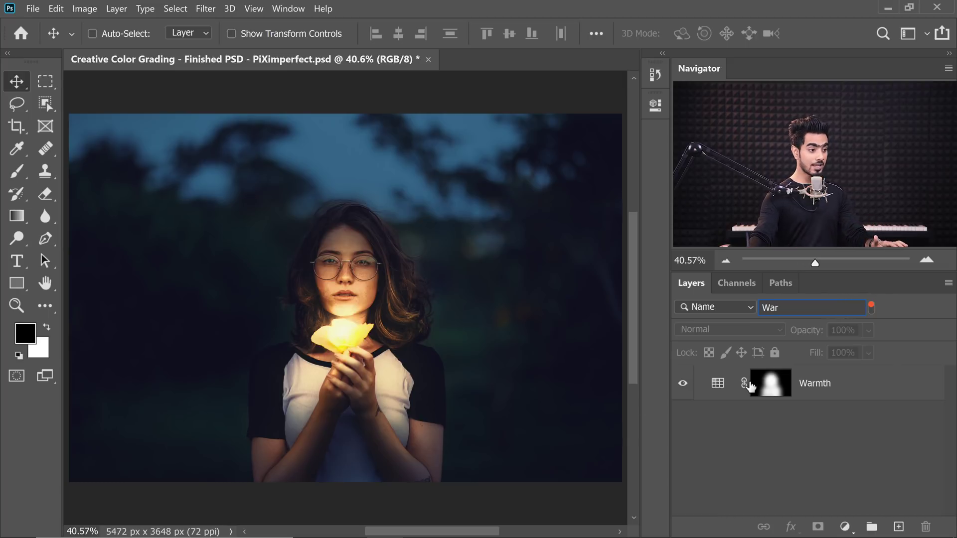
pyautogui.click(801, 393)
pyautogui.click(682, 385)
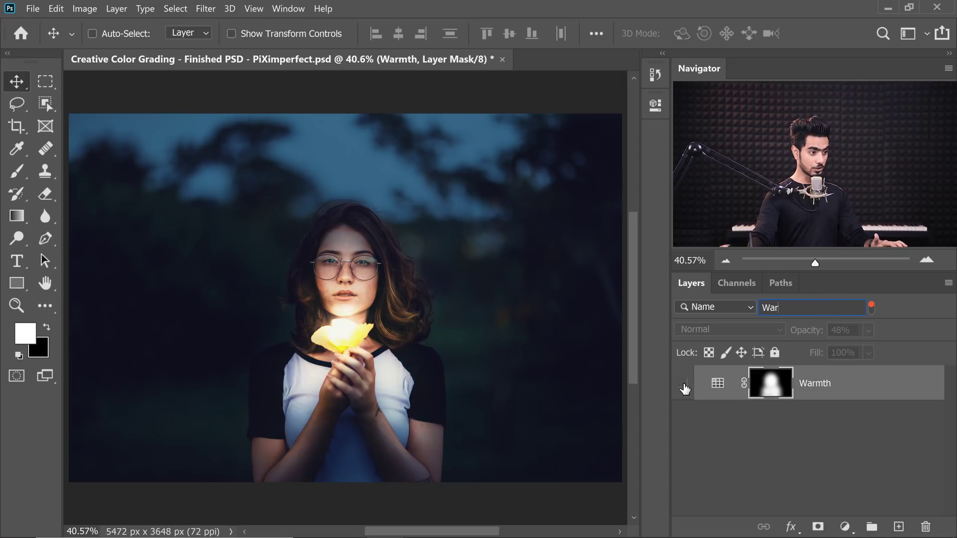
pyautogui.click(684, 385)
# Step: Review the Warmth layer's Color Lookup settings and set the layer's opacity to 60%
pyautogui.doubleClick(719, 389)
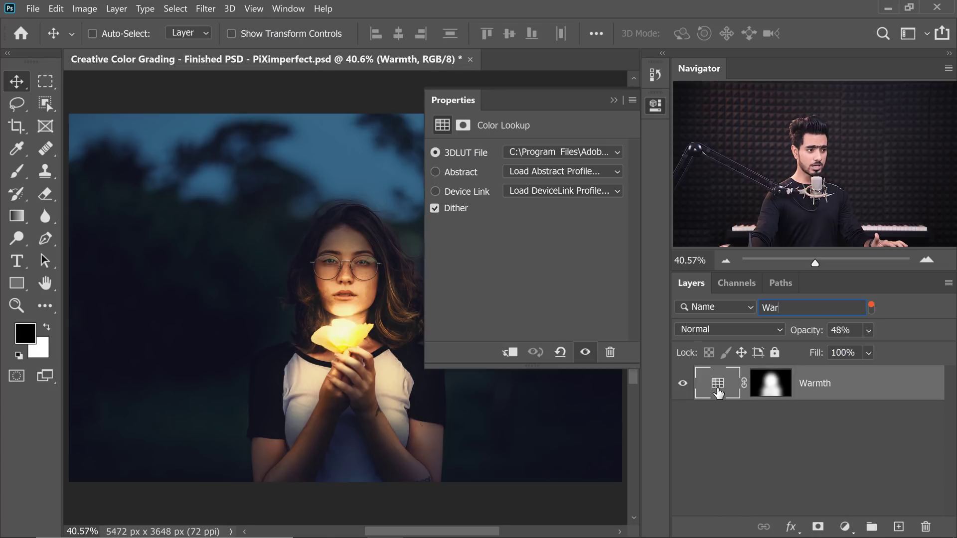
pyautogui.click(613, 100)
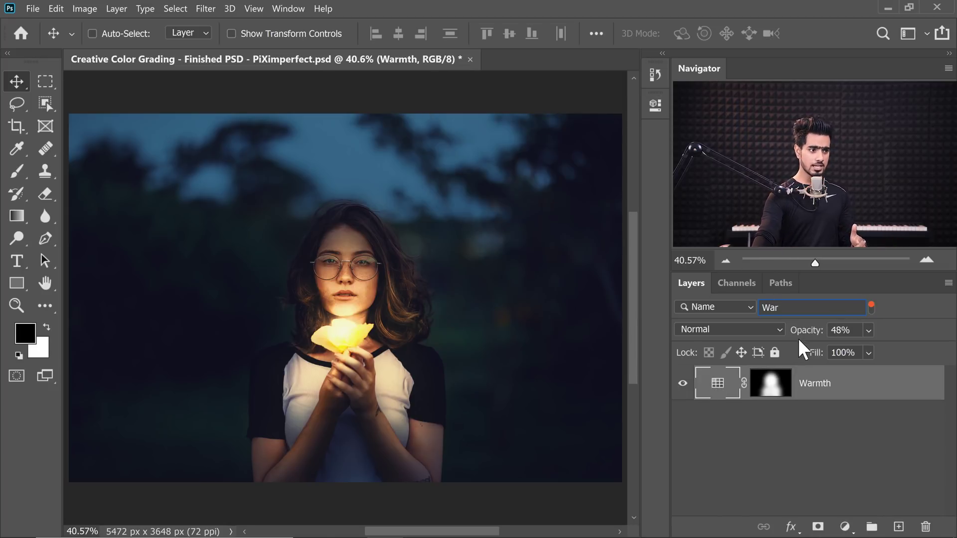
pyautogui.moveTo(804, 334); pyautogui.dragTo(813, 335)
pyautogui.press('Return')
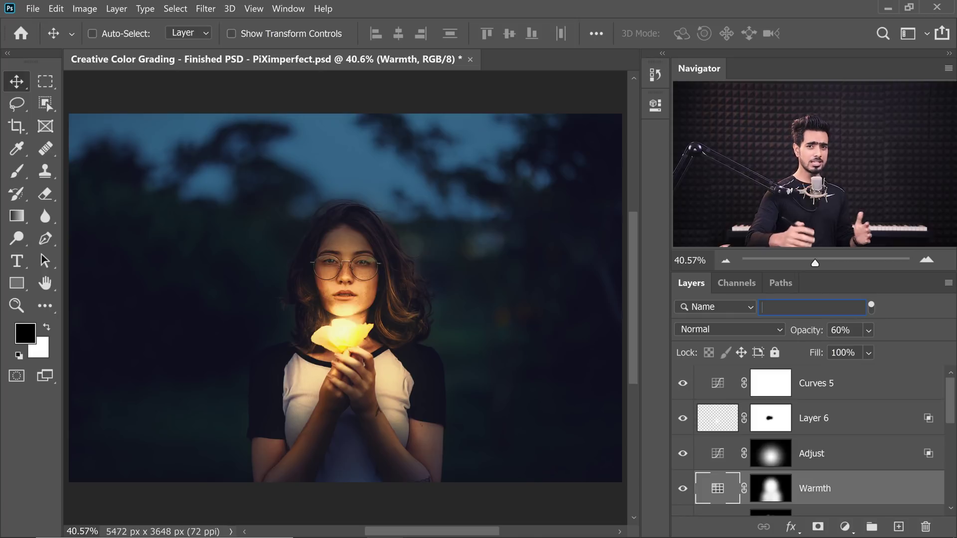
# Step: Filter the layer names for "Sha", turn the filtering off and on again, and return the filter type to Kind
pyautogui.write('Sha')
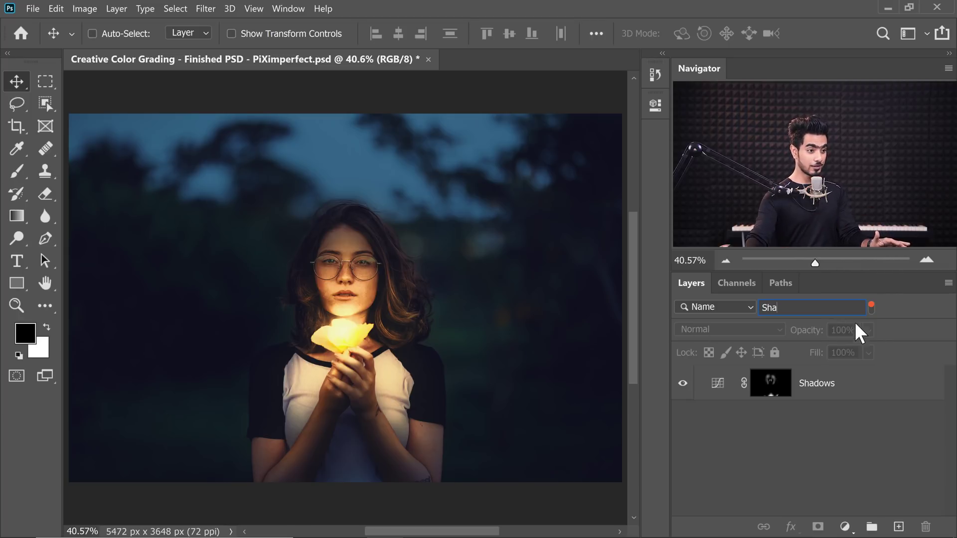
pyautogui.click(871, 306)
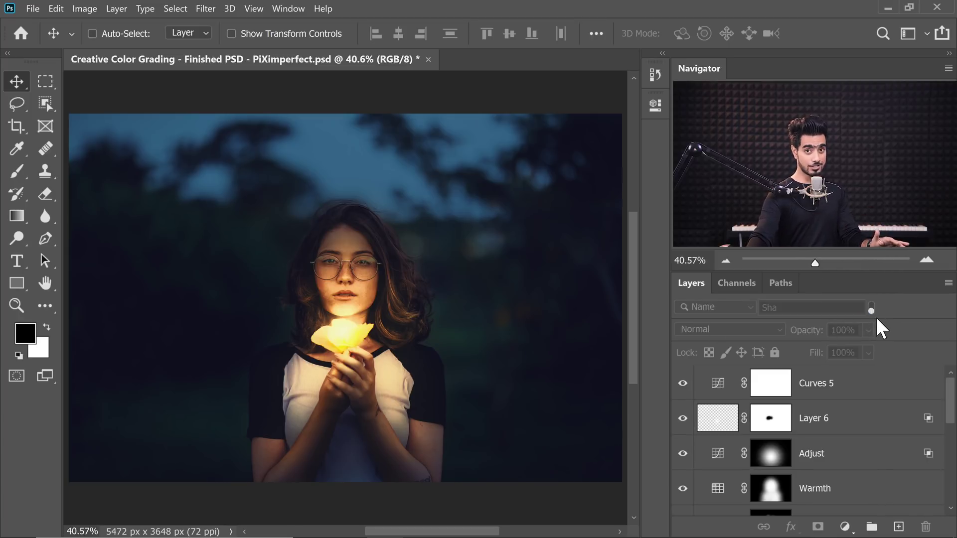
pyautogui.click(870, 306)
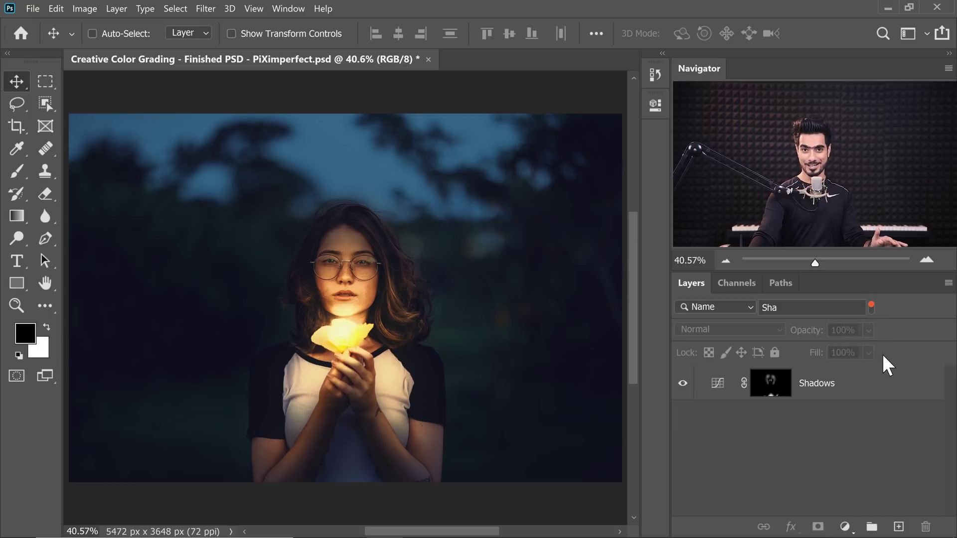
pyautogui.click(717, 307)
pyautogui.click(714, 322)
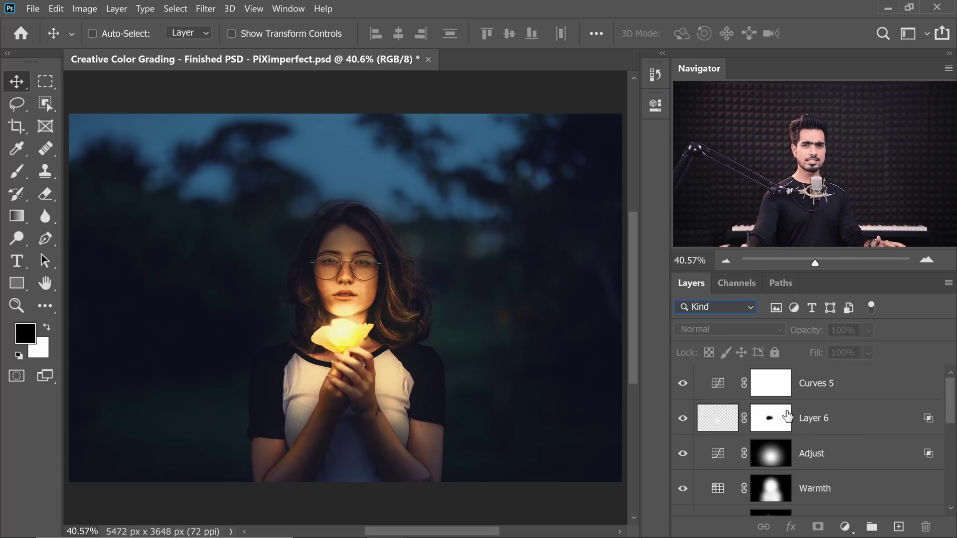
# Step: Add a text layer reading "TEXT" over the dark background to the left of the woman's face
pyautogui.click(18, 261)
pyautogui.click(208, 258)
pyautogui.write('TEXT')
pyautogui.click(17, 81)
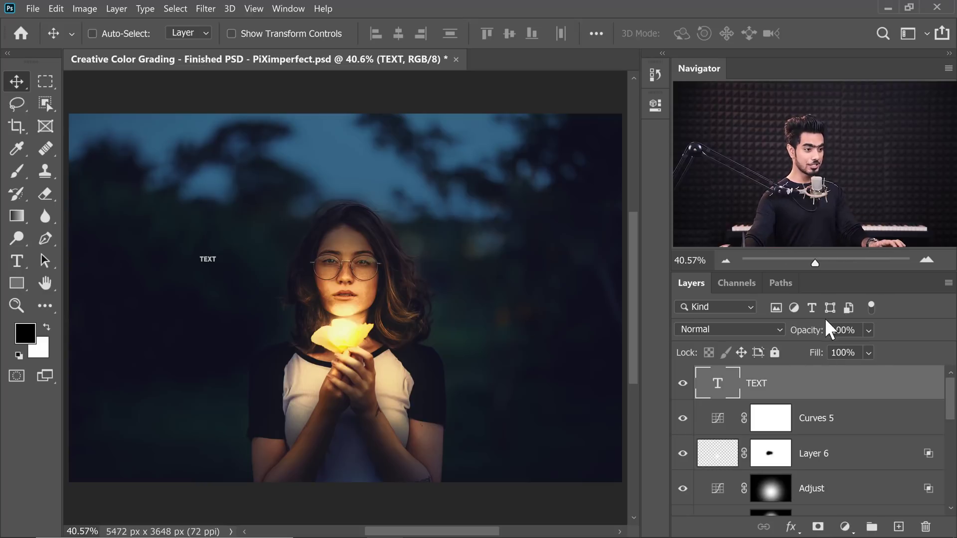
# Step: Filter the layer list for type layers only and for adjustment layers only, clearing each filter again
pyautogui.click(813, 307)
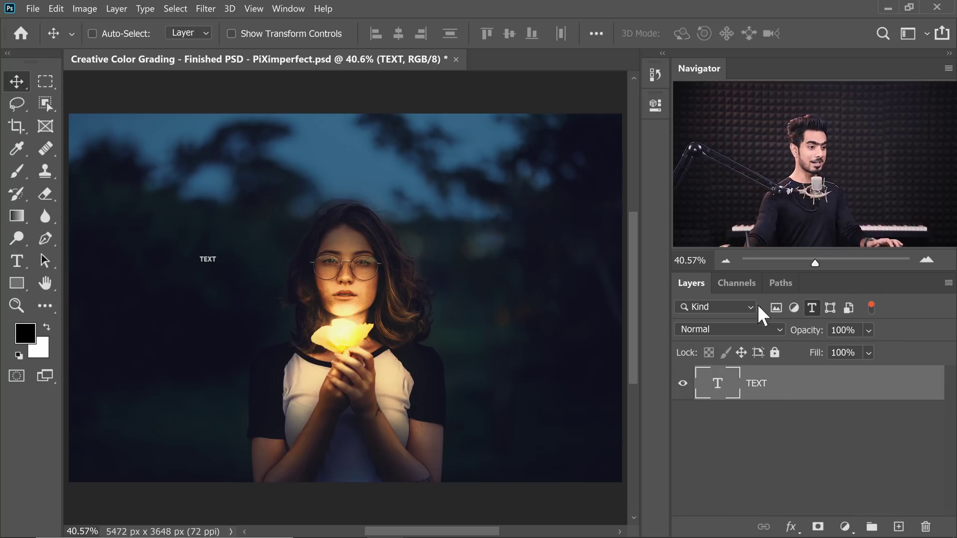
pyautogui.click(812, 307)
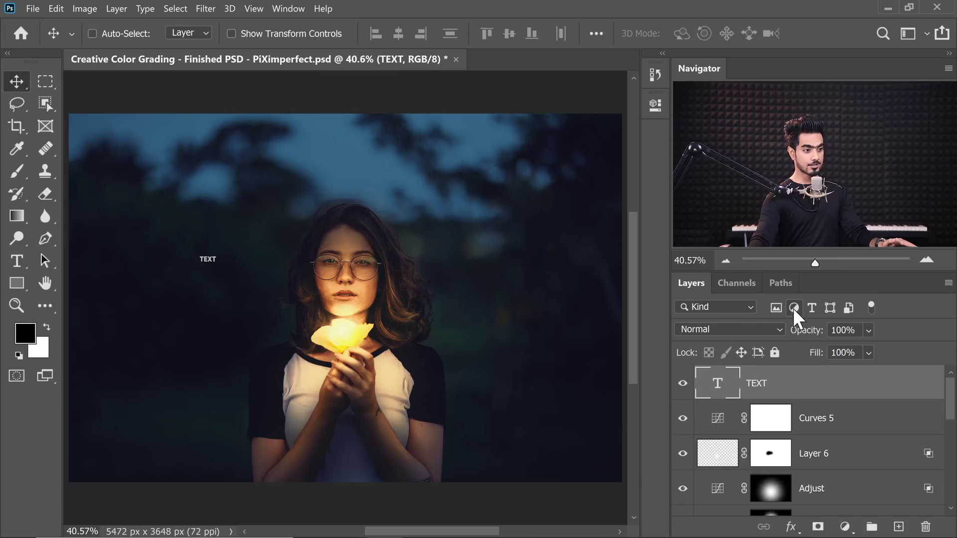
pyautogui.click(793, 308)
pyautogui.moveTo(941, 406)
pyautogui.mouseDown()
pyautogui.moveTo(945, 516)
pyautogui.moveTo(941, 393)
pyautogui.mouseUp()
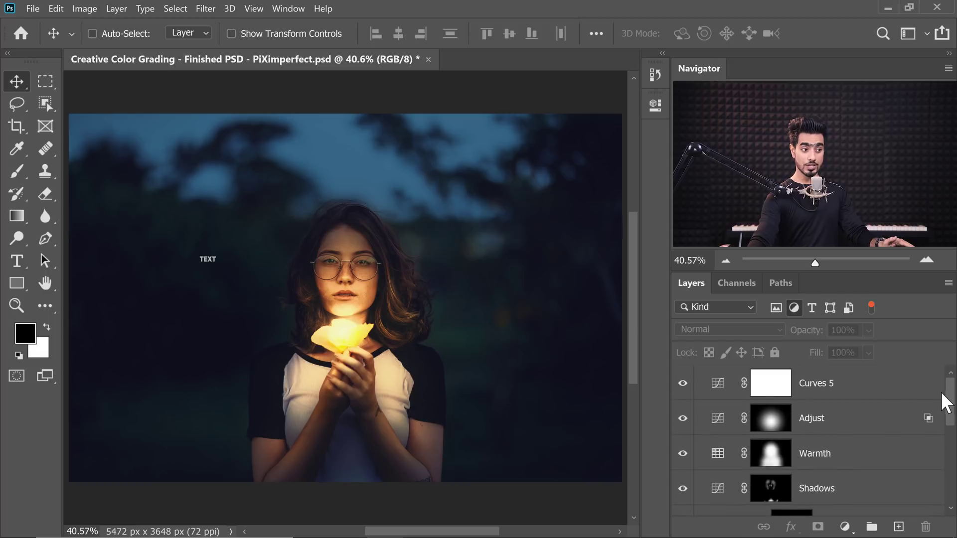
pyautogui.click(794, 307)
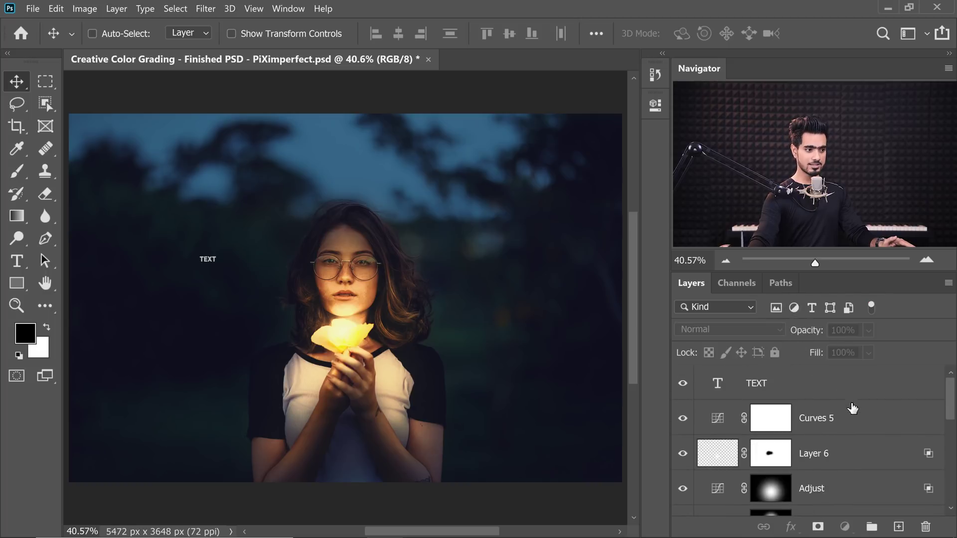
# Step: Create a new layer and paint a large black zigzag brush stroke on it to the left of the woman
pyautogui.click(901, 524)
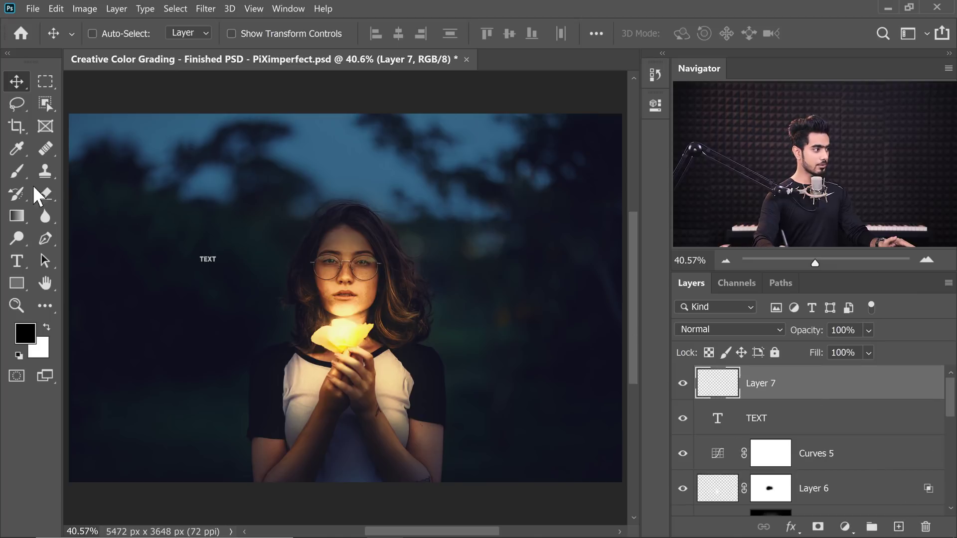
pyautogui.click(17, 172)
pyautogui.moveTo(284, 182)
pyautogui.mouseDown()
pyautogui.moveTo(272, 275)
pyautogui.moveTo(200, 408)
pyautogui.moveTo(174, 295)
pyautogui.moveTo(197, 428)
pyautogui.mouseUp()
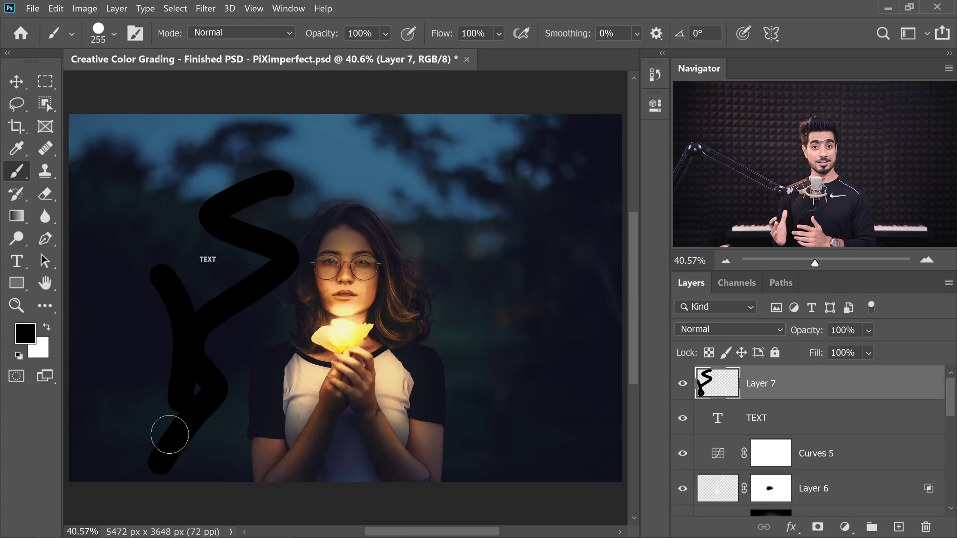
# Step: Filter the layer list for pixel layers, look through them, and clear the filter
pyautogui.click(775, 310)
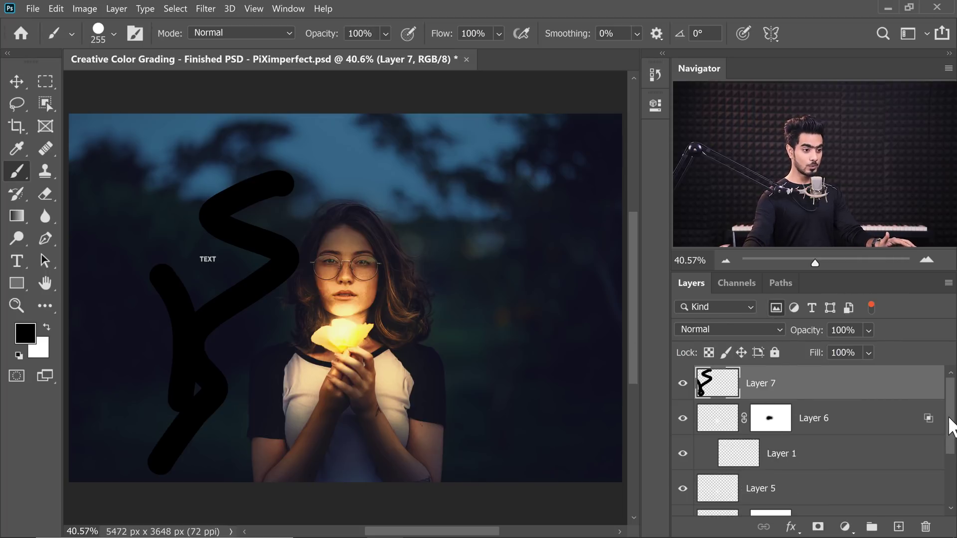
pyautogui.scroll(-2, 939, 463)
pyautogui.scroll(-1, 932, 489)
pyautogui.scroll(4, 887, 398)
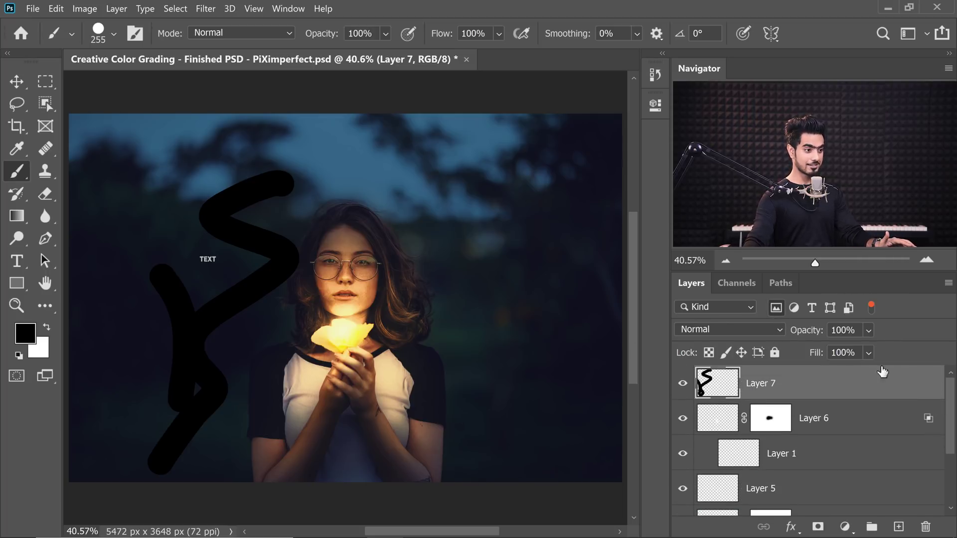
pyautogui.click(777, 311)
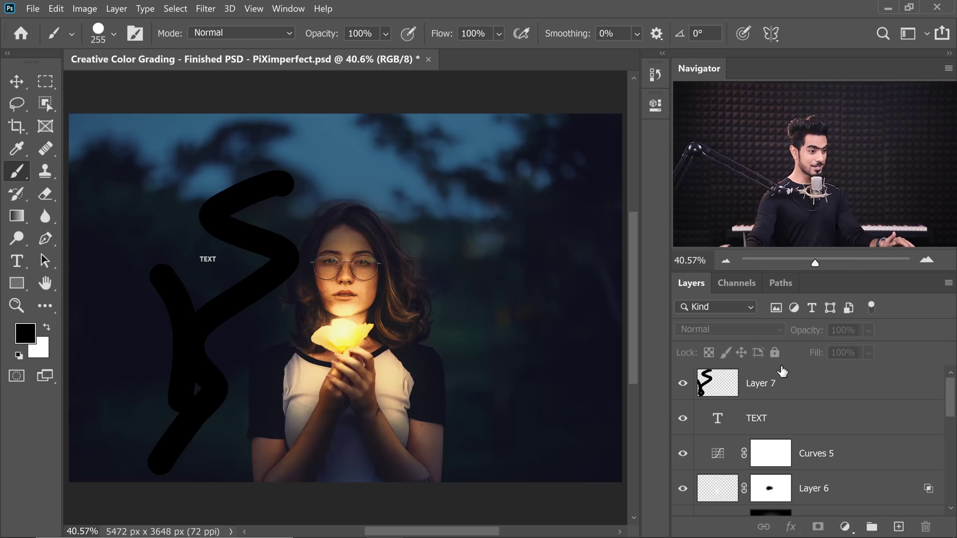
# Step: Draw a black rectangle shape about 1263 px wide and 1027 px high to the right of the woman's head, above Layer 7
pyautogui.click(791, 390)
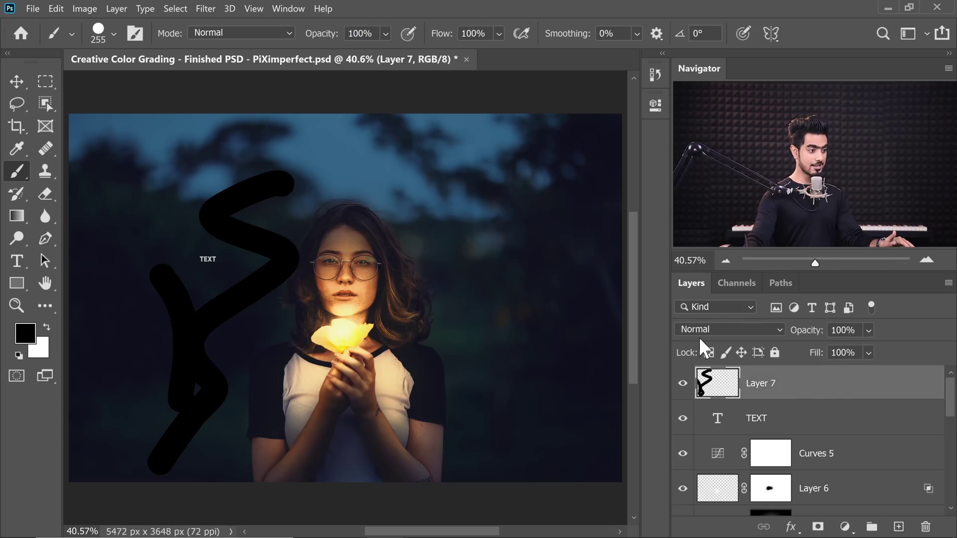
pyautogui.click(16, 283)
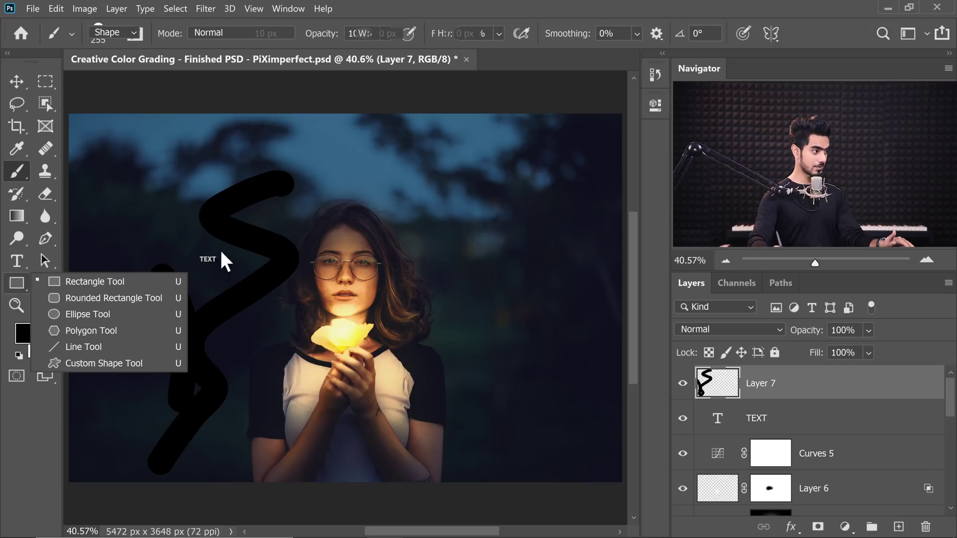
pyautogui.moveTo(418, 196); pyautogui.dragTo(673, 403)
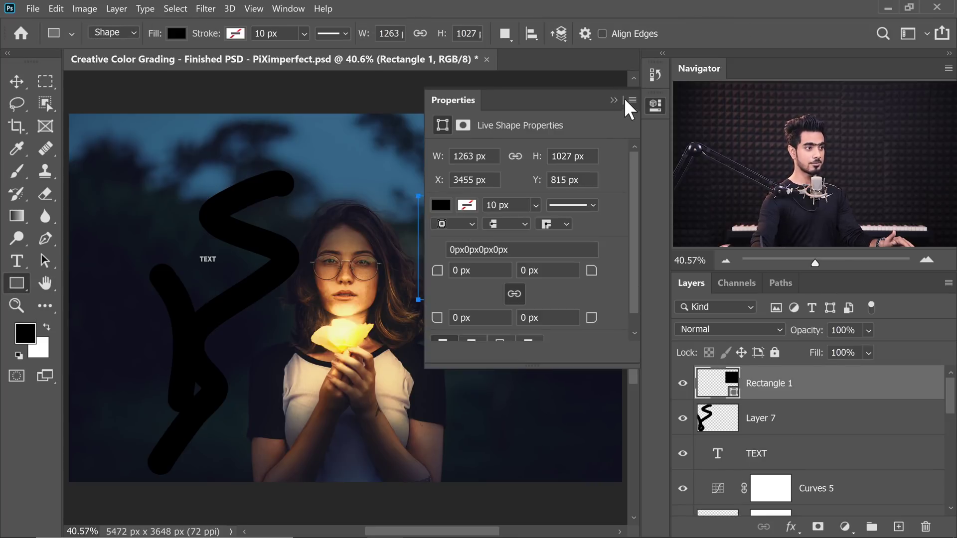
pyautogui.click(614, 100)
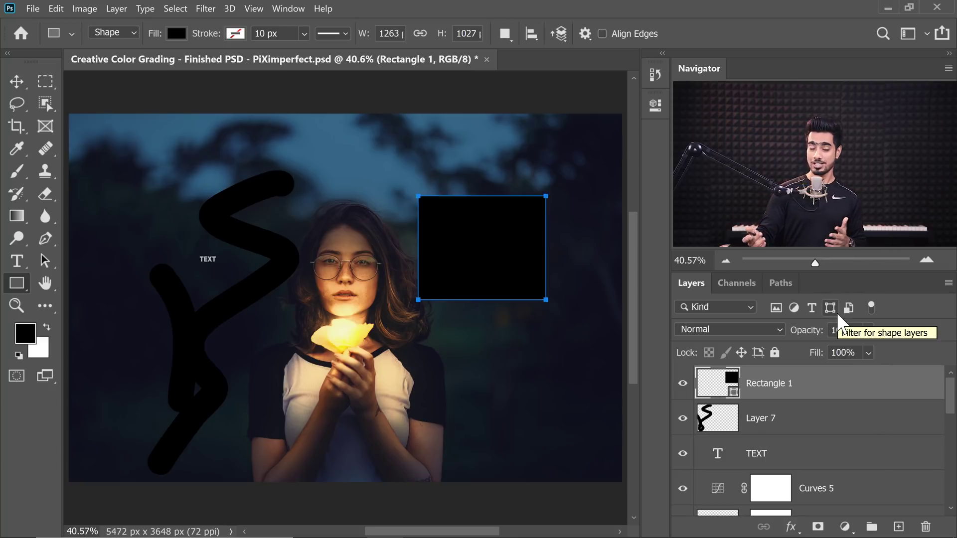
# Step: Filter the layer list for shape layers only and for smart objects only, clearing each filter again
pyautogui.click(829, 307)
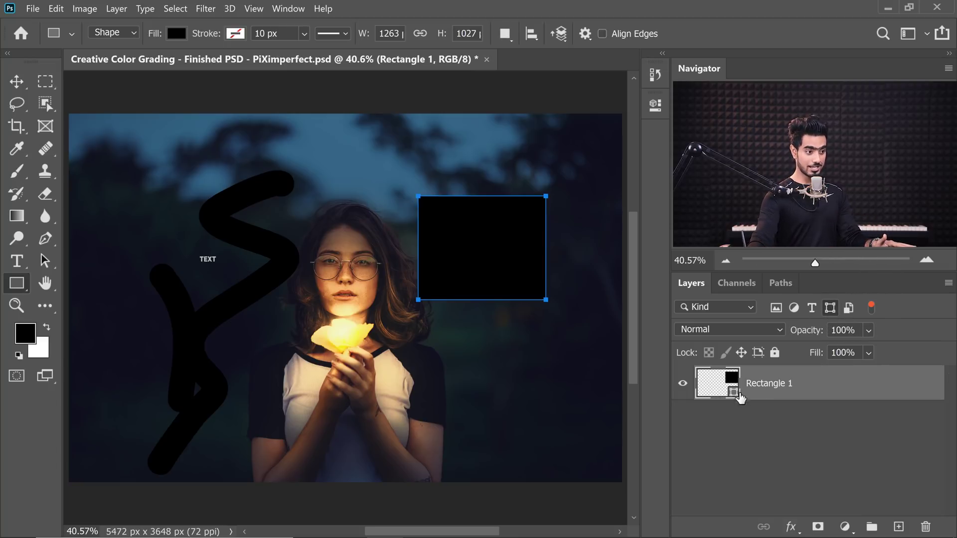
pyautogui.click(871, 307)
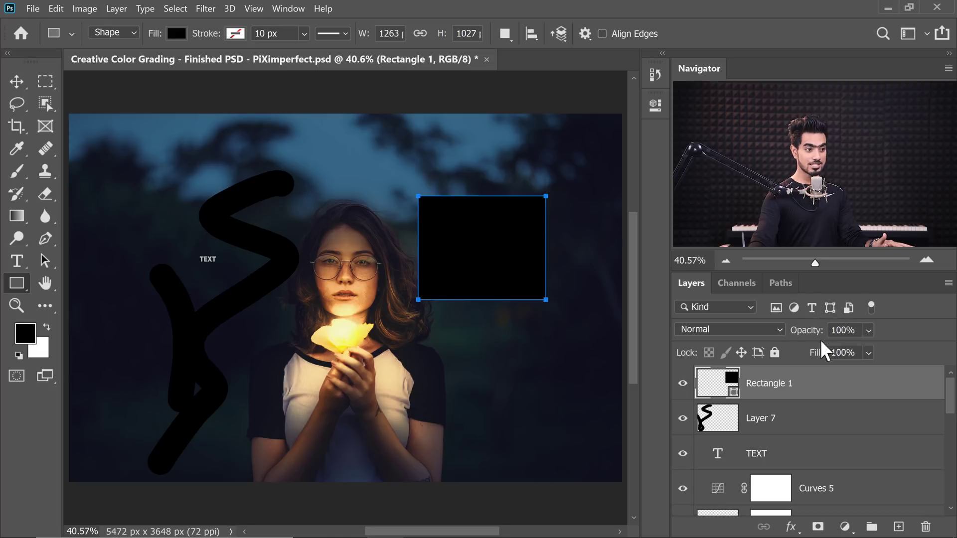
pyautogui.click(848, 309)
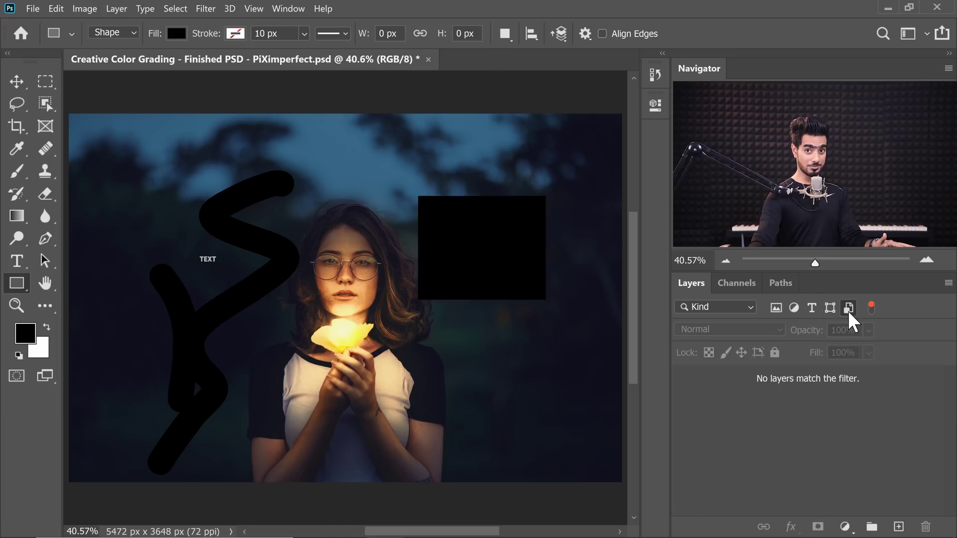
pyautogui.click(848, 309)
# Step: Convert the painted Layer 7 to a smart object, and briefly filter the layer list for smart objects
pyautogui.click(815, 399)
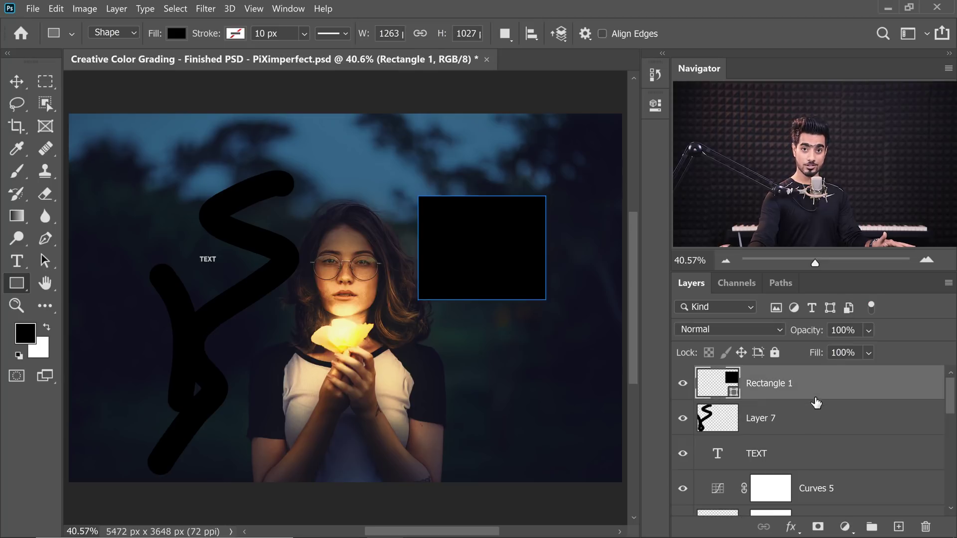
pyautogui.click(856, 422)
pyautogui.rightClick(858, 422)
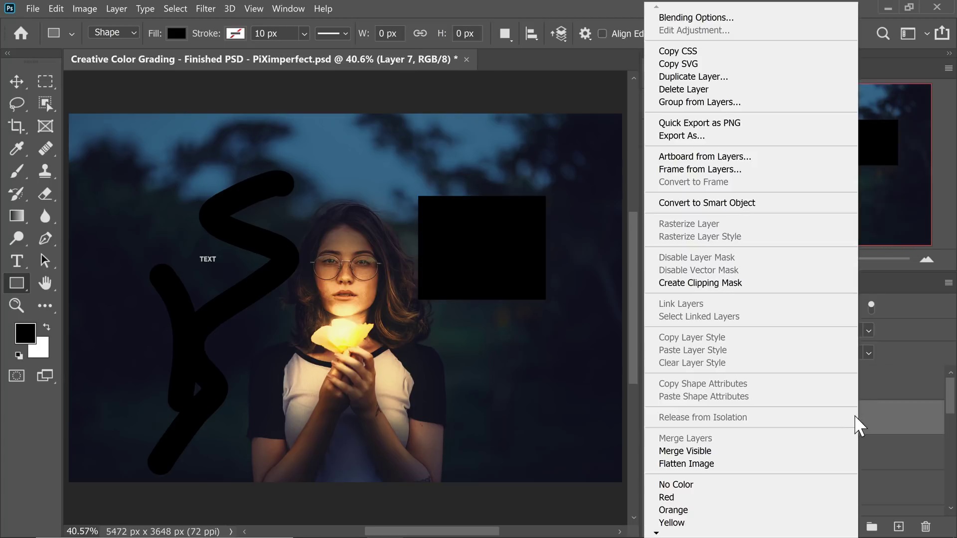
pyautogui.click(719, 203)
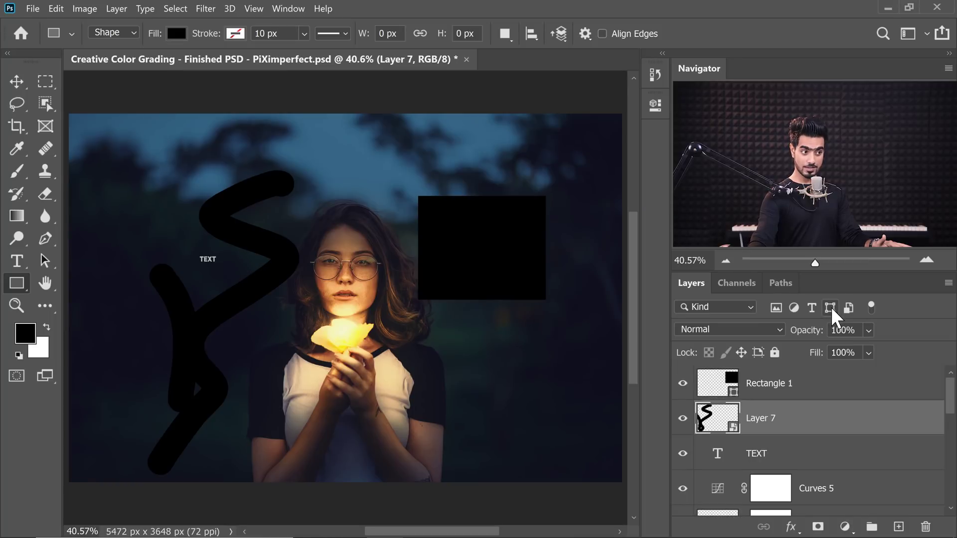
pyautogui.click(847, 309)
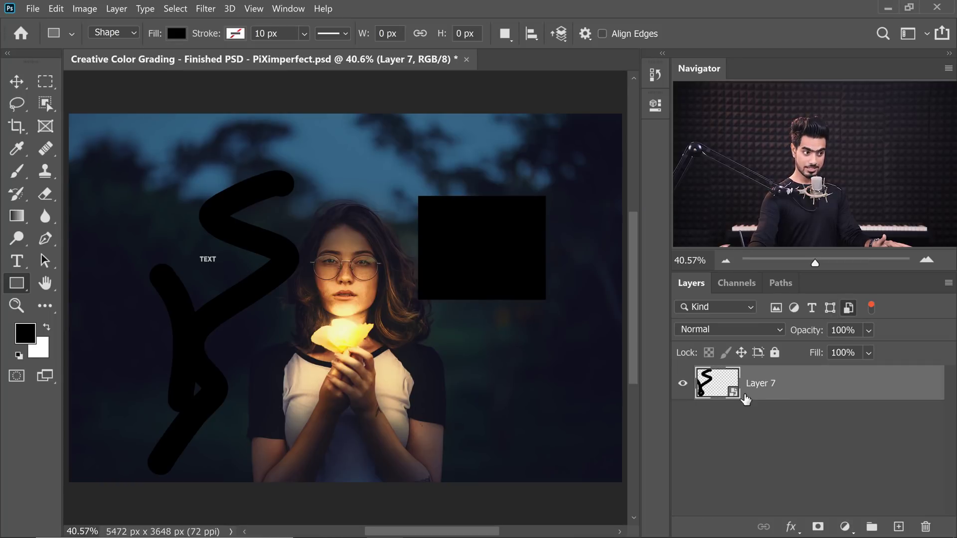
pyautogui.click(848, 309)
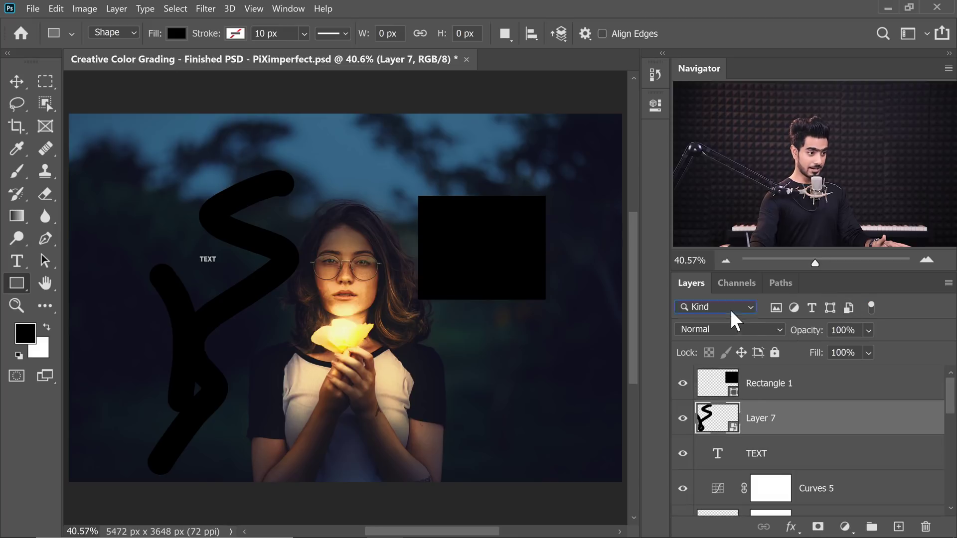
# Step: Filter the layer list by effect, trying Bevel & Emboss and Drop Shadow, and switch the filter off
pyautogui.click(731, 308)
pyautogui.click(716, 346)
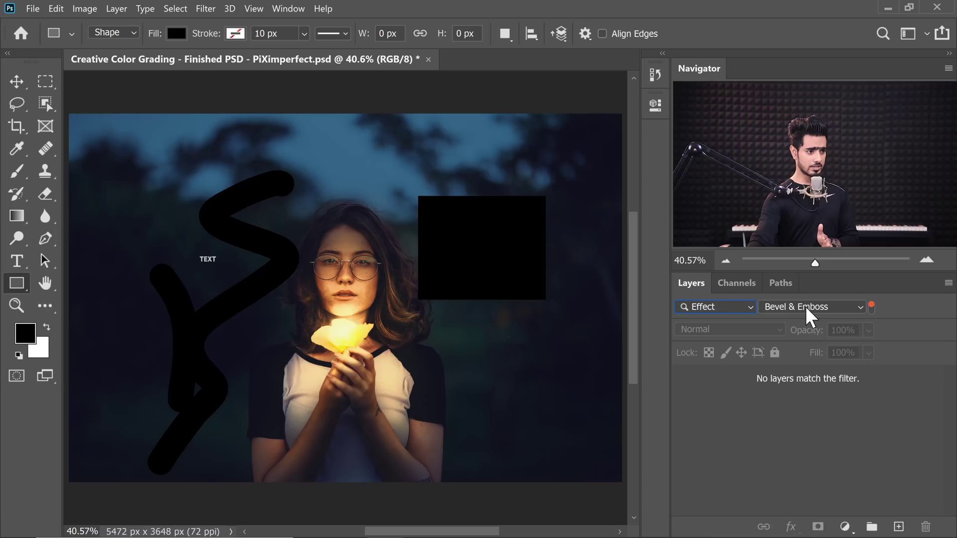
pyautogui.click(805, 308)
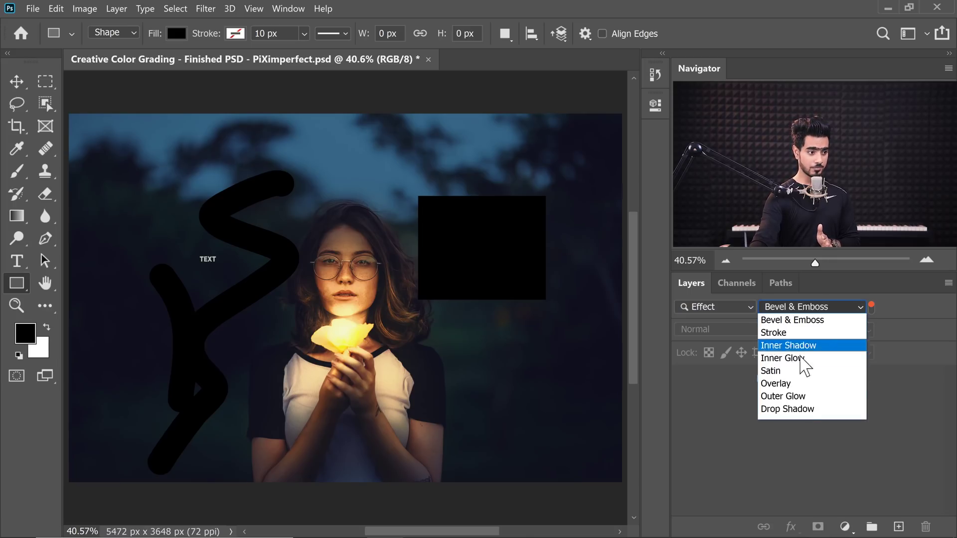
pyautogui.click(801, 410)
pyautogui.click(802, 311)
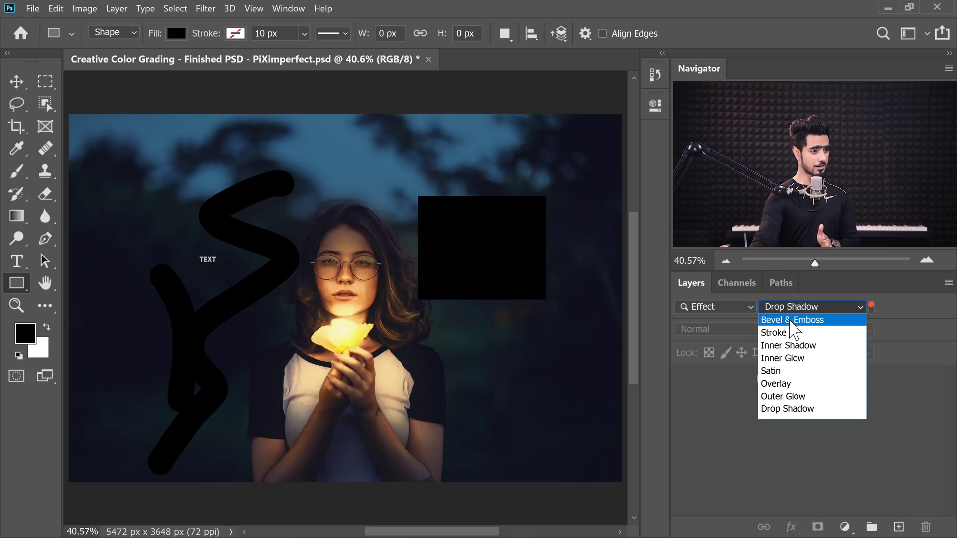
pyautogui.click(791, 322)
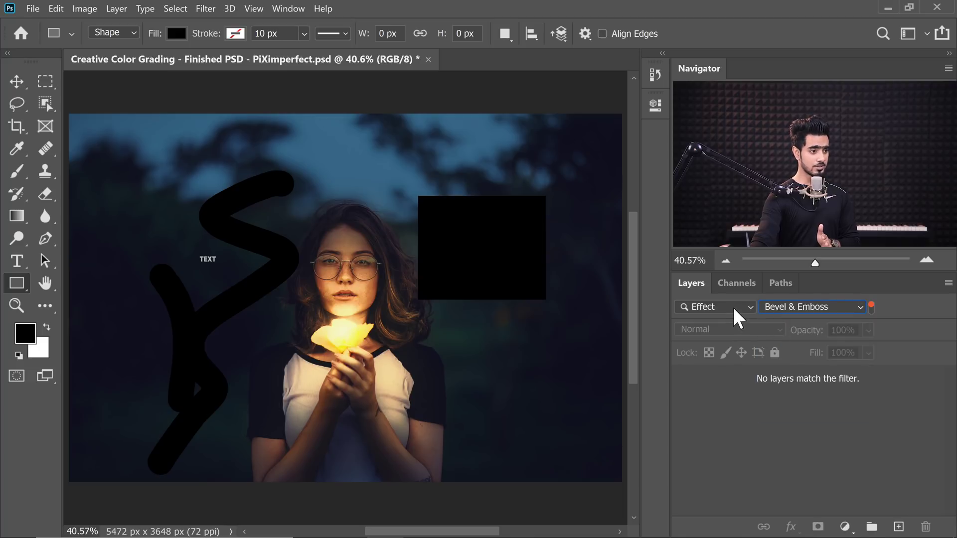
pyautogui.click(871, 307)
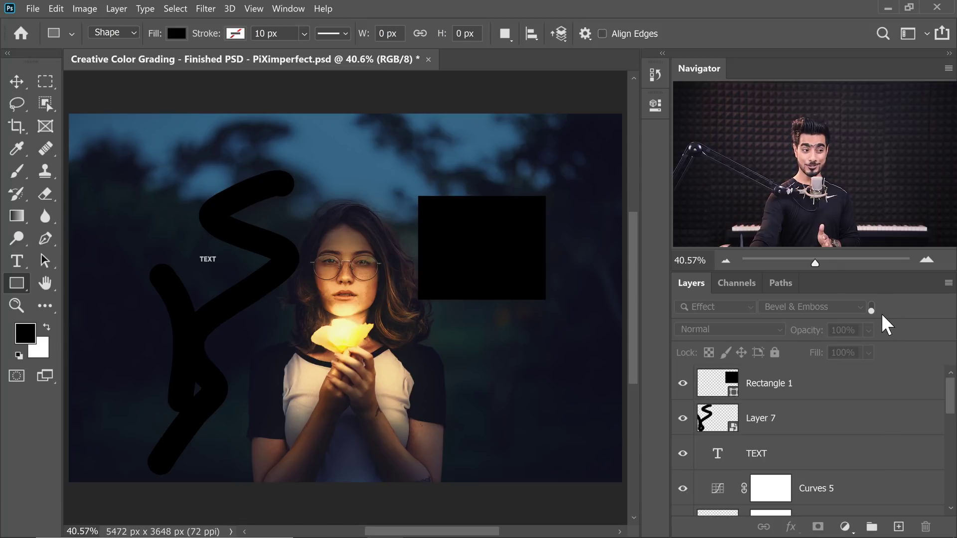
# Step: Add a drop shadow to the Rectangle 1 layer with a distance of 81 px and a size of 122 px
pyautogui.click(836, 394)
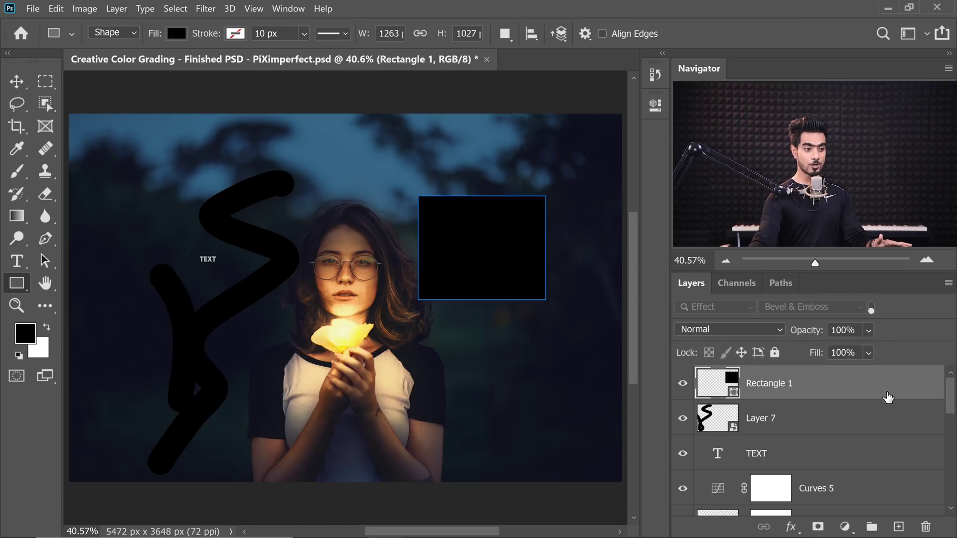
pyautogui.doubleClick(887, 397)
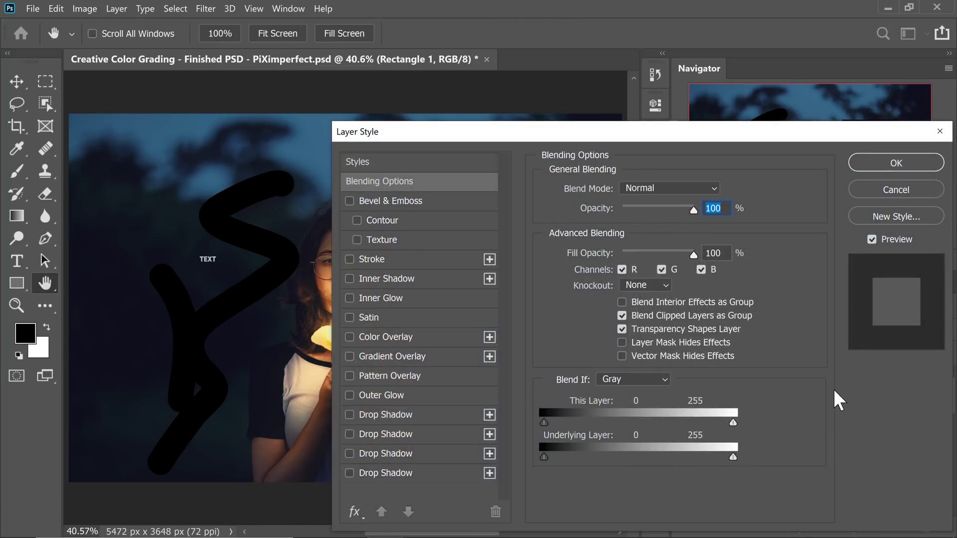
pyautogui.click(370, 421)
pyautogui.moveTo(529, 138); pyautogui.dragTo(505, 394)
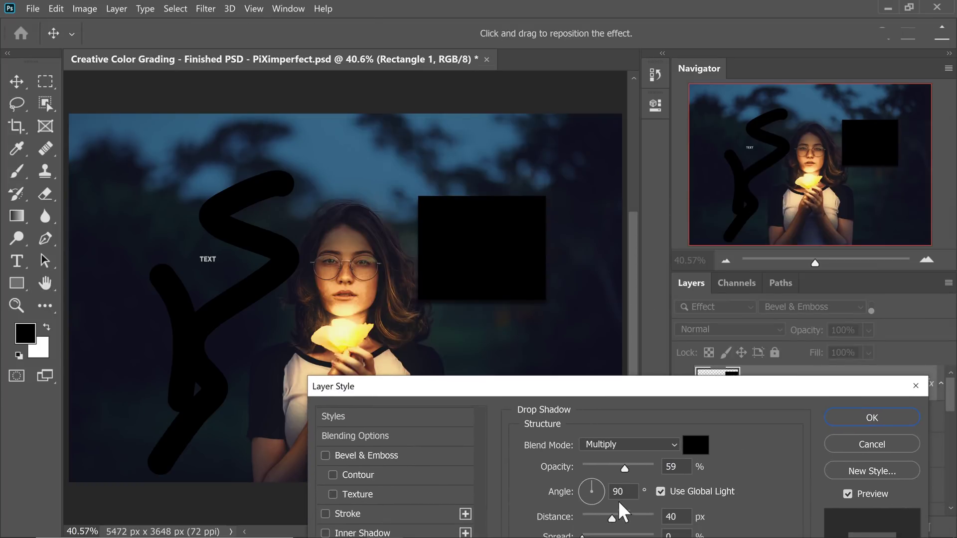
pyautogui.moveTo(629, 515); pyautogui.dragTo(619, 509)
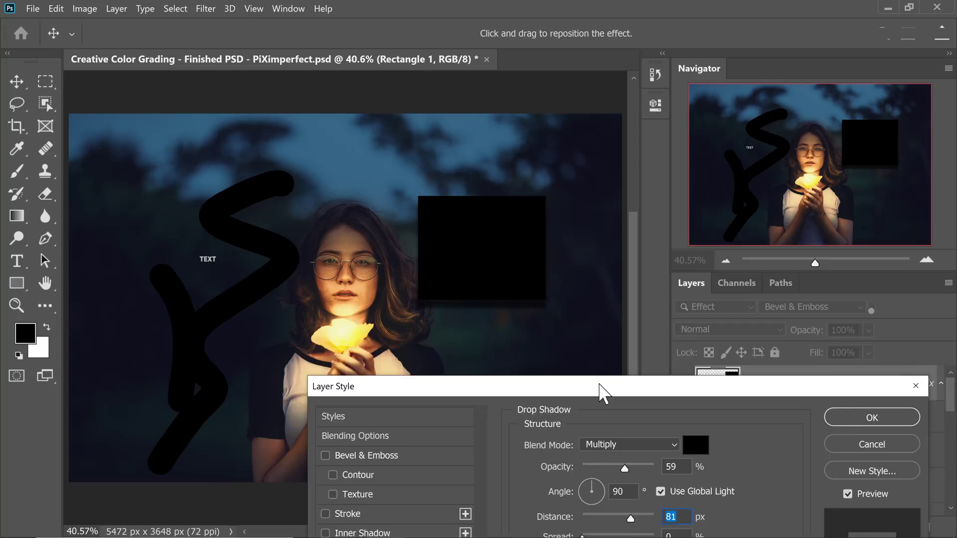
pyautogui.moveTo(600, 391); pyautogui.dragTo(676, 325)
pyautogui.moveTo(674, 498); pyautogui.dragTo(698, 496)
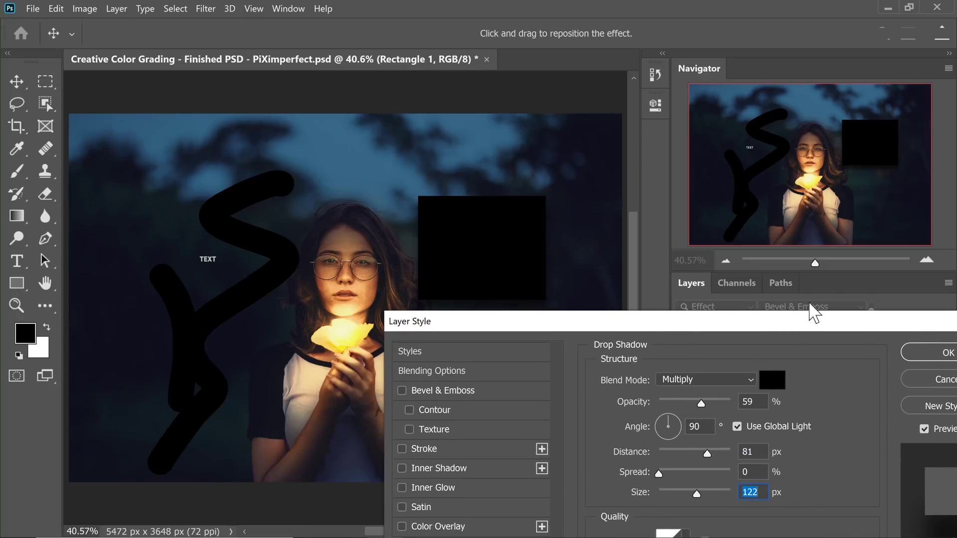
pyautogui.click(929, 352)
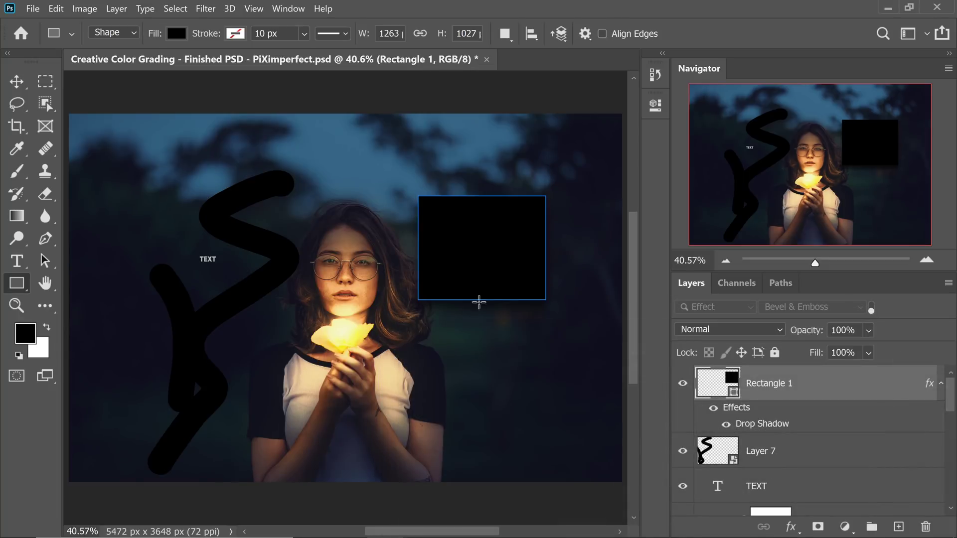
# Step: Change the fill colour of the Rectangle 1 shape to pale yellow, f6f6b9
pyautogui.doubleClick(731, 384)
pyautogui.moveTo(694, 241); pyautogui.dragTo(579, 269)
pyautogui.click(427, 278)
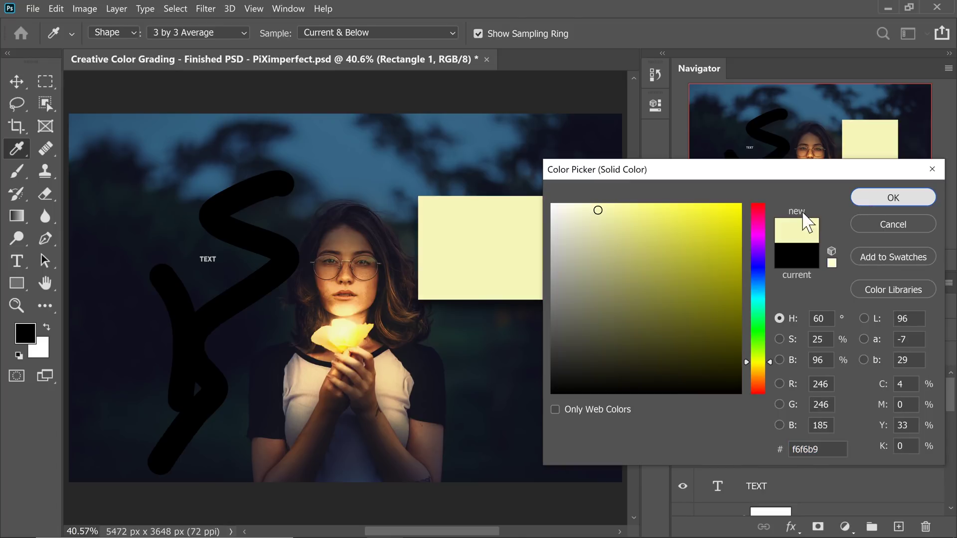
pyautogui.click(893, 197)
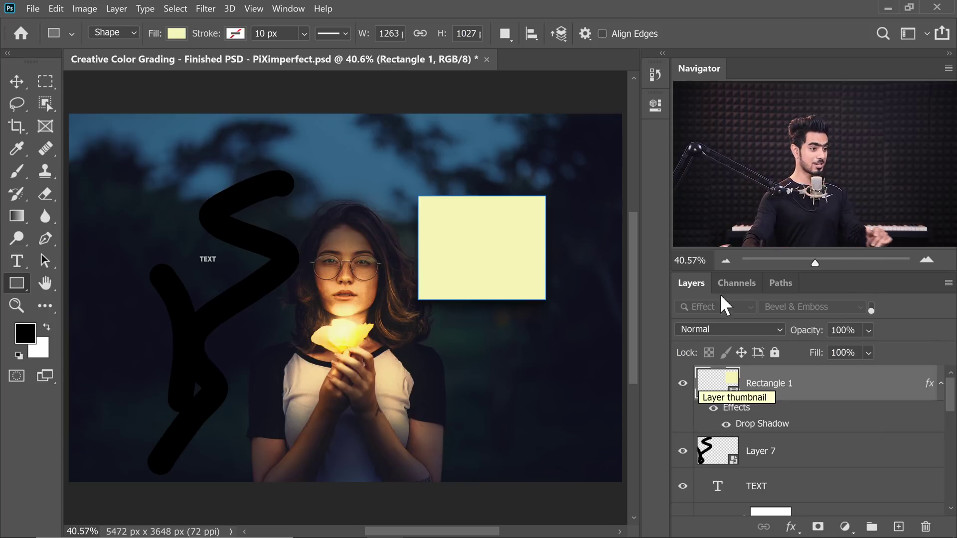
# Step: Turn the effect filter back on and show only layers with a Drop Shadow
pyautogui.click(871, 307)
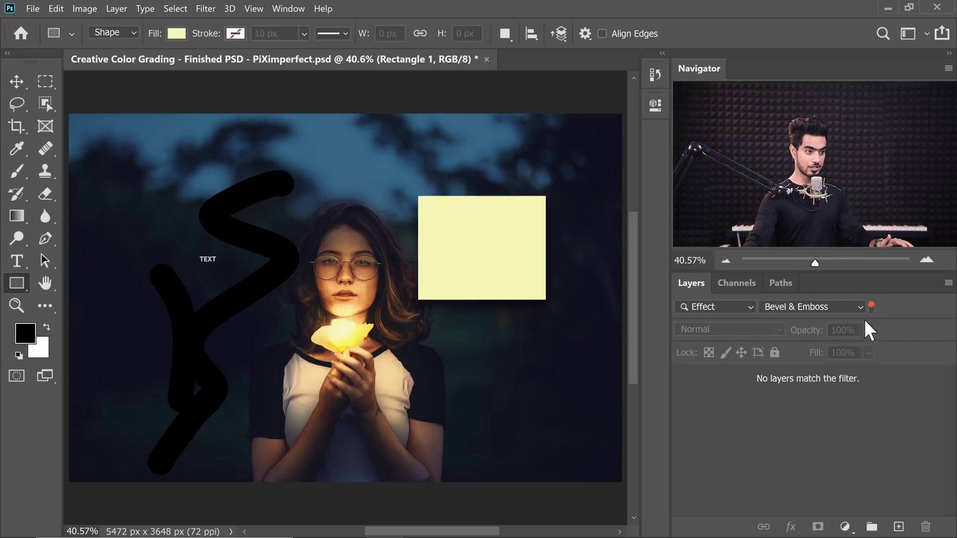
pyautogui.click(808, 307)
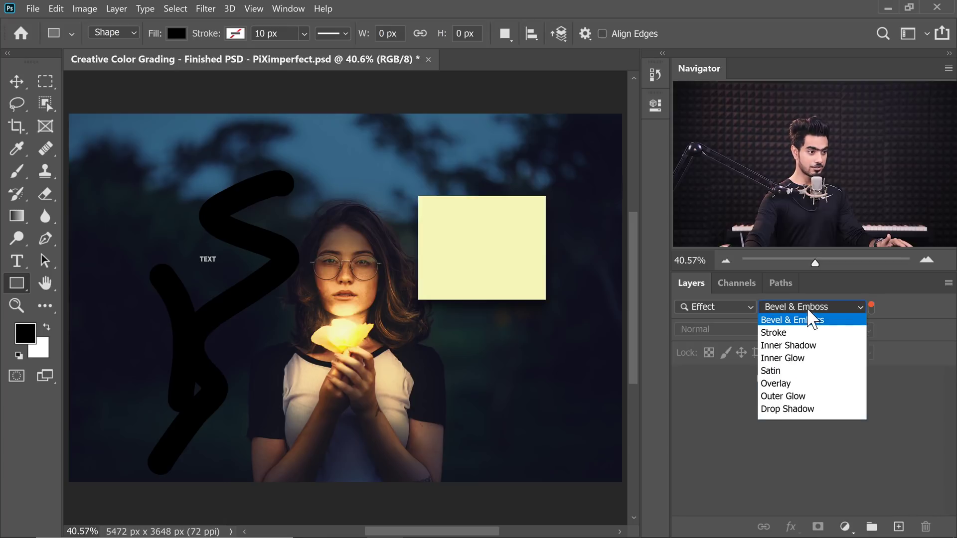
pyautogui.click(798, 410)
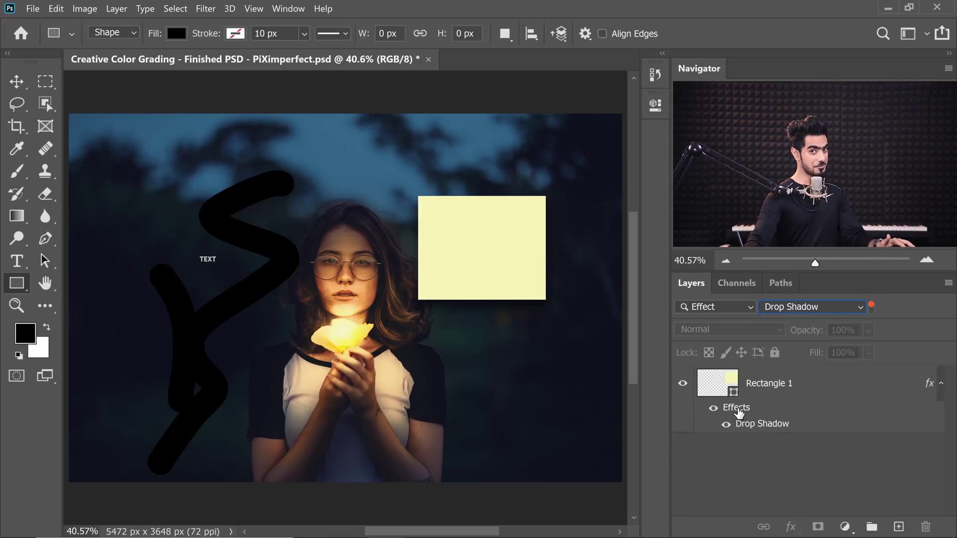
# Step: Filter the layer list by the Overlay blend mode and select Layer 1
pyautogui.click(718, 306)
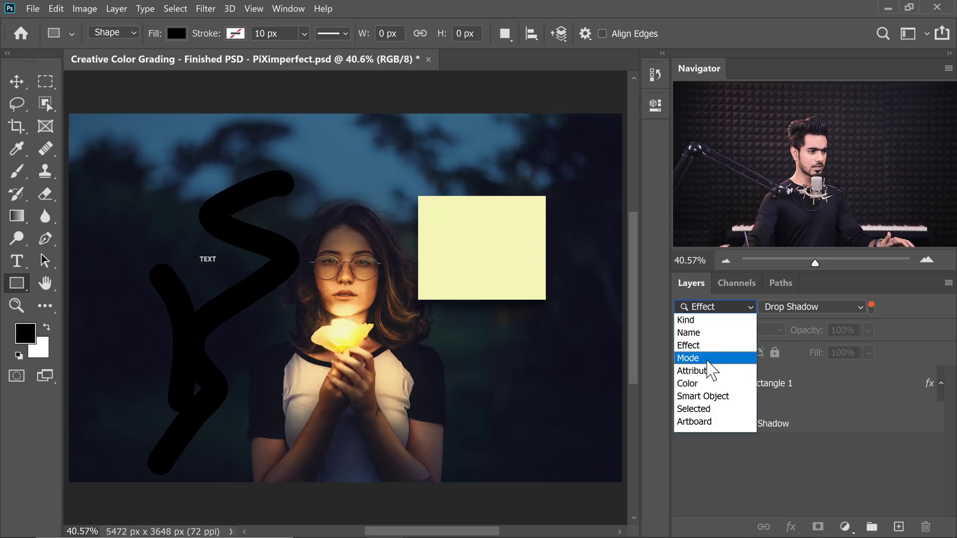
pyautogui.click(708, 360)
pyautogui.click(788, 308)
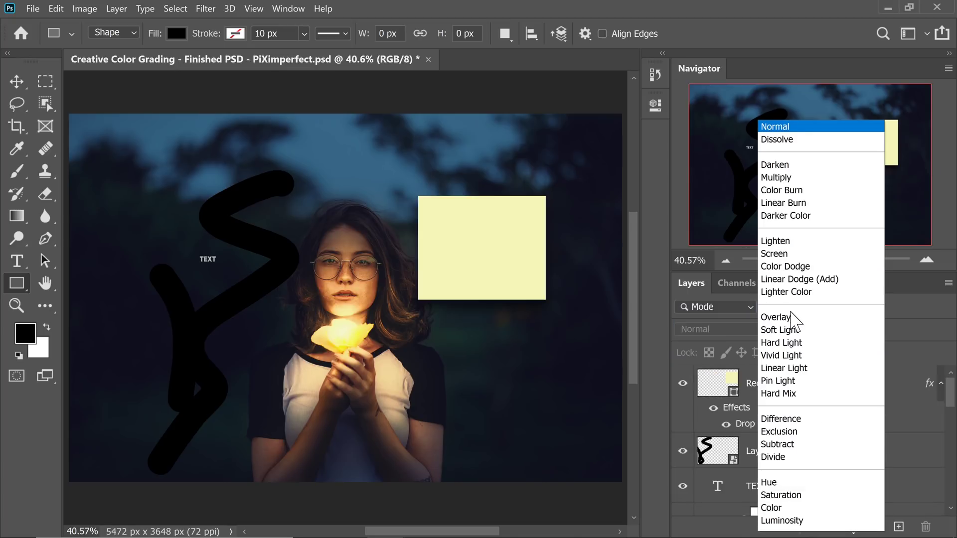
pyautogui.click(790, 318)
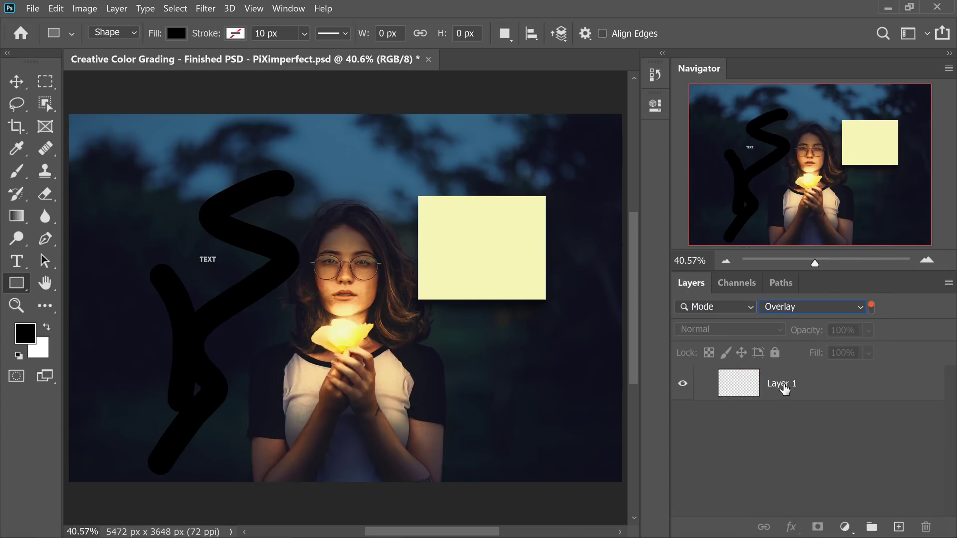
pyautogui.click(783, 389)
# Step: Filter the layer list by the Multiply blend mode and by the Normal blend mode
pyautogui.click(796, 309)
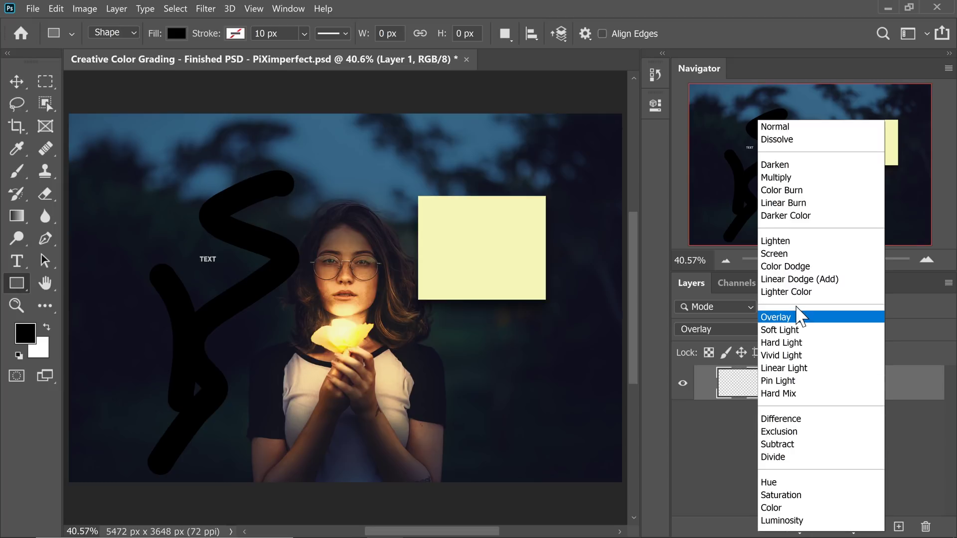
pyautogui.click(793, 178)
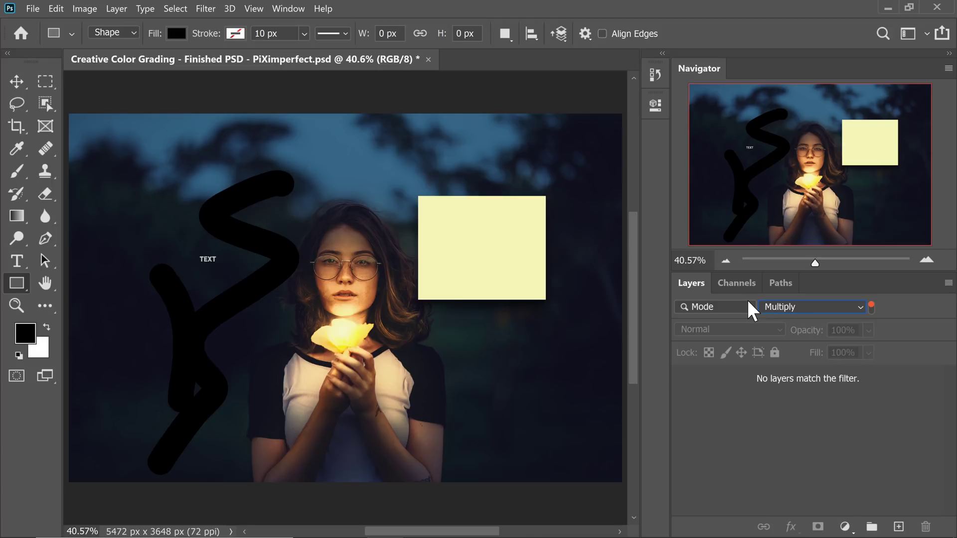
pyautogui.click(795, 306)
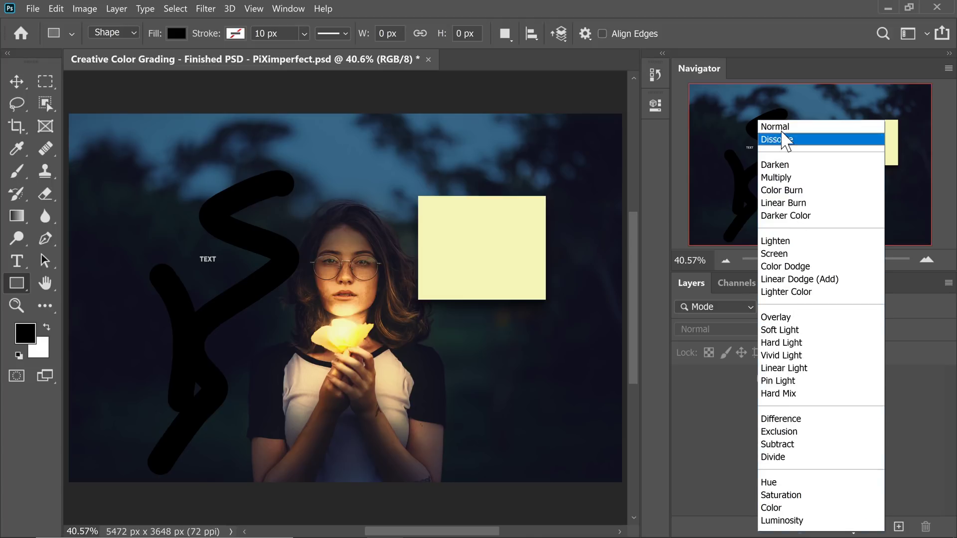
pyautogui.click(775, 127)
pyautogui.click(790, 316)
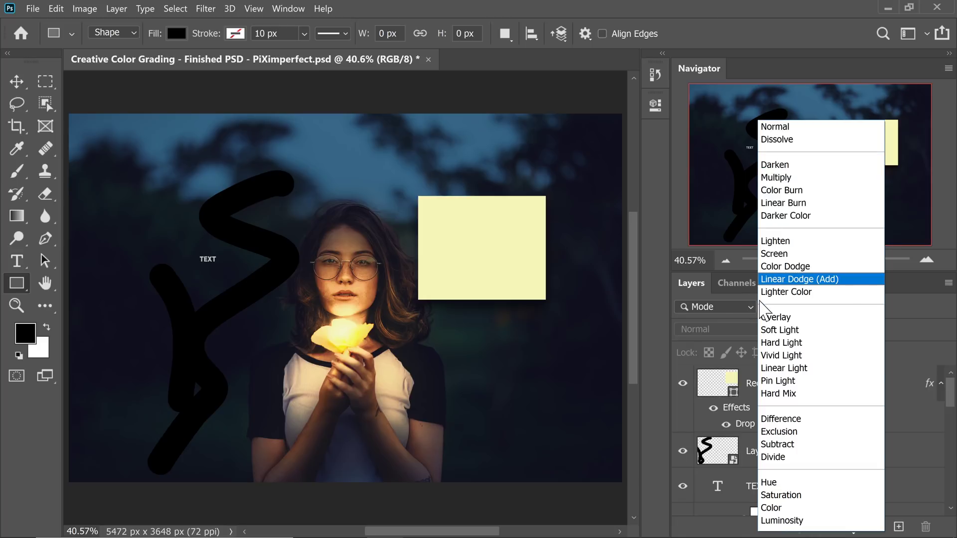
pyautogui.click(725, 314)
# Step: Filter the layer list by attribute, showing Not Visible layers first and Visible layers after that
pyautogui.click(717, 307)
pyautogui.click(742, 369)
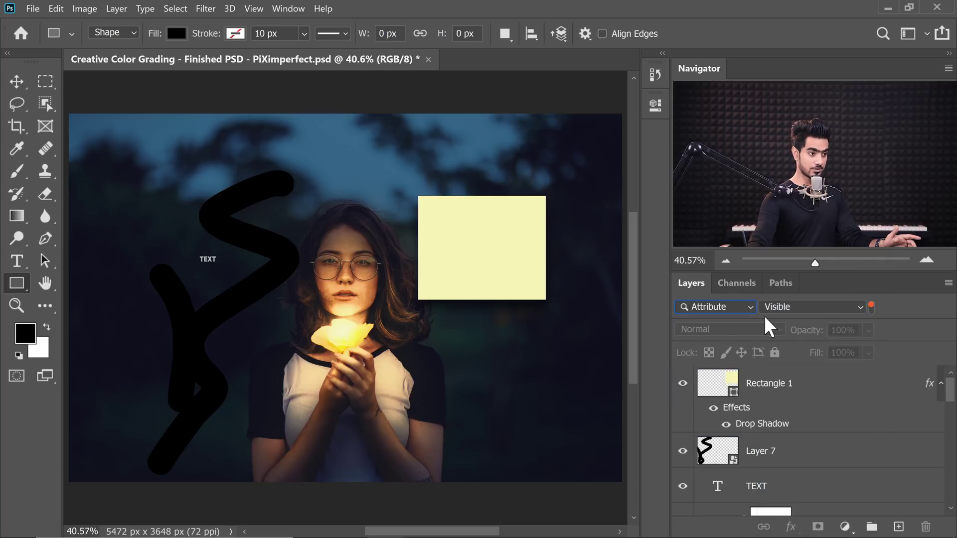
pyautogui.click(793, 310)
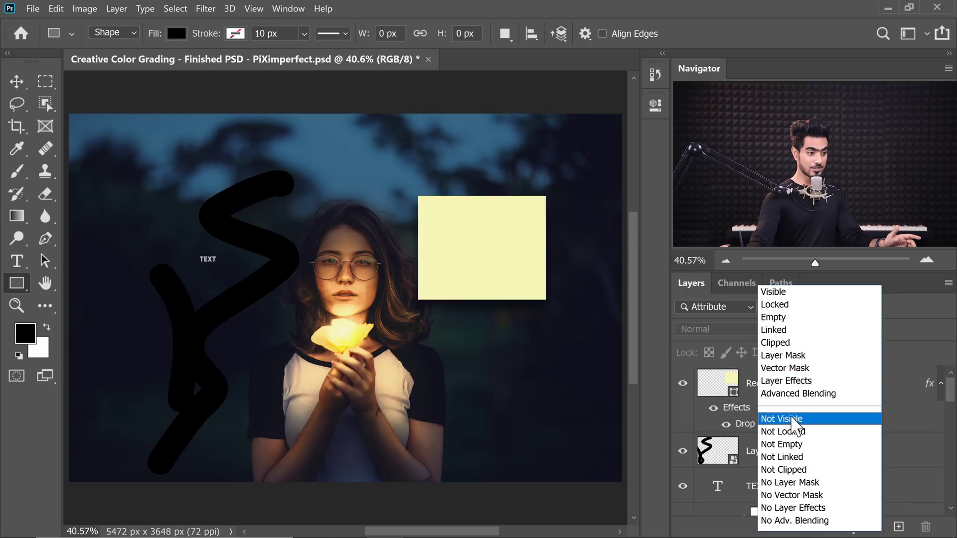
pyautogui.click(791, 419)
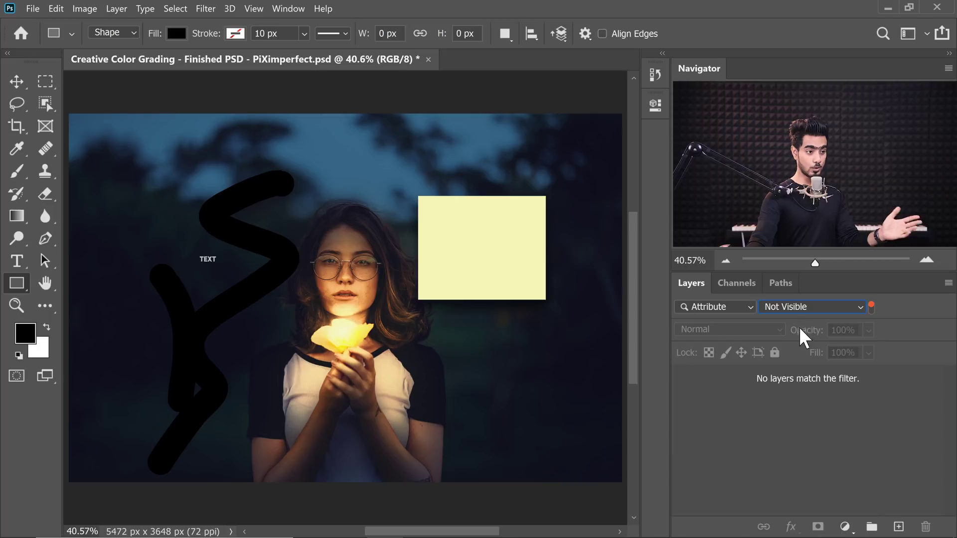
pyautogui.click(797, 307)
pyautogui.click(796, 293)
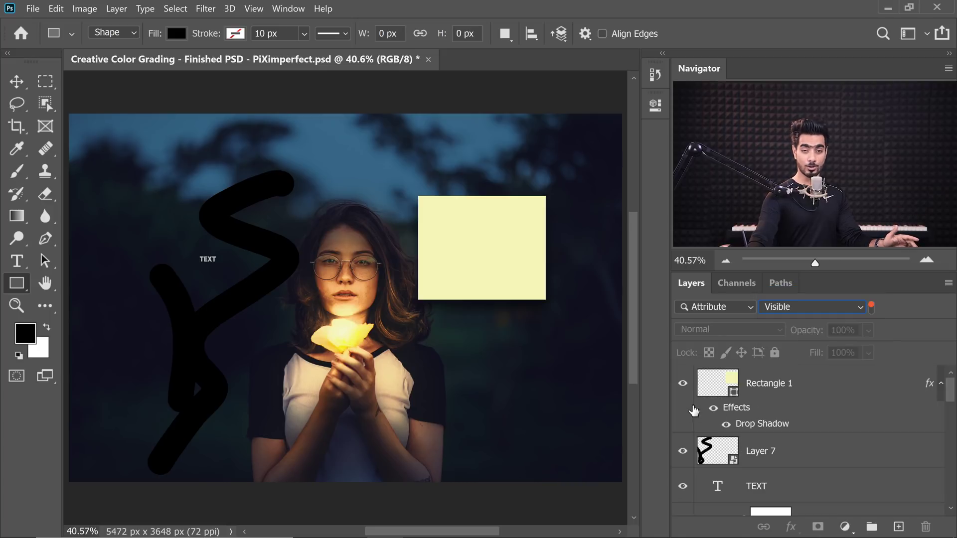
# Step: Hide Layer 7, the TEXT layer and Curves 5, and switch the layer filter off
pyautogui.scroll(-2, 947, 401)
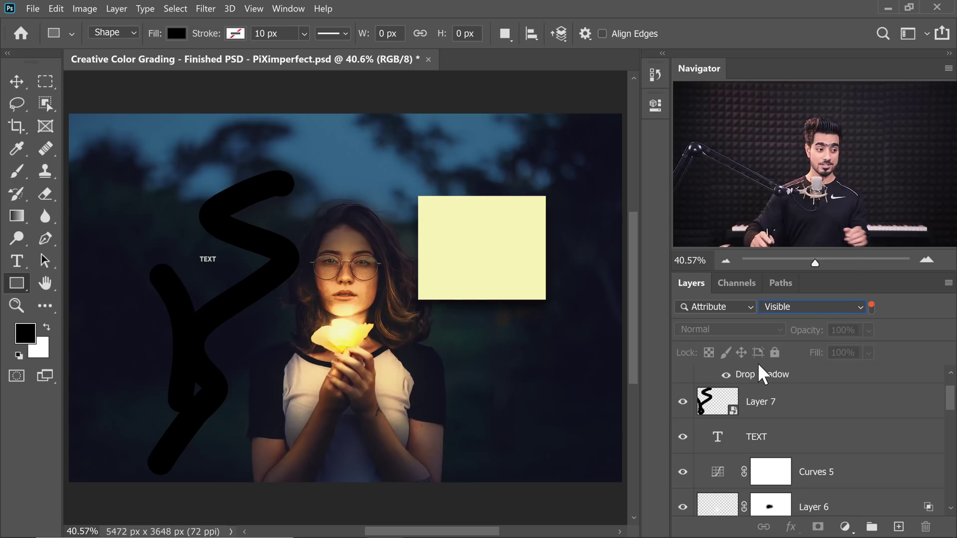
pyautogui.moveTo(681, 483); pyautogui.dragTo(679, 467)
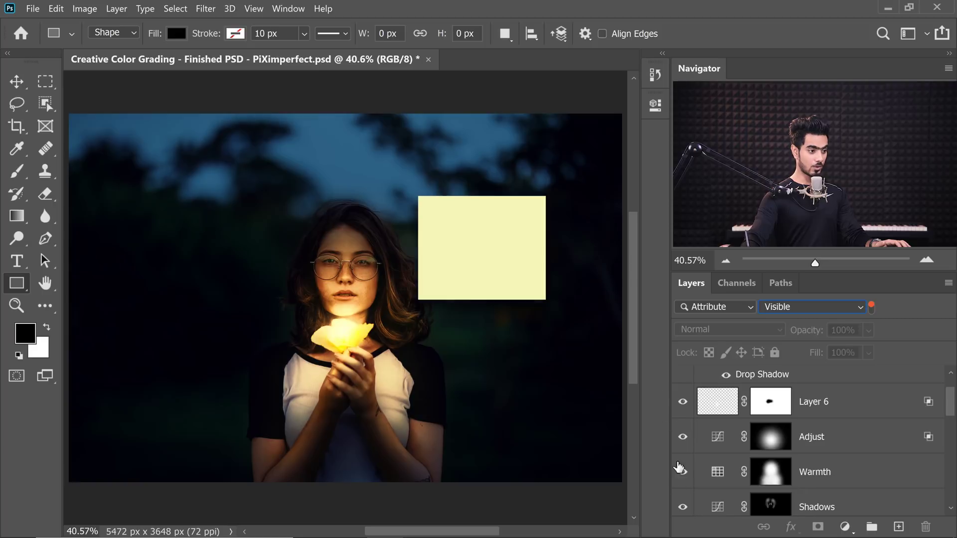
pyautogui.click(870, 307)
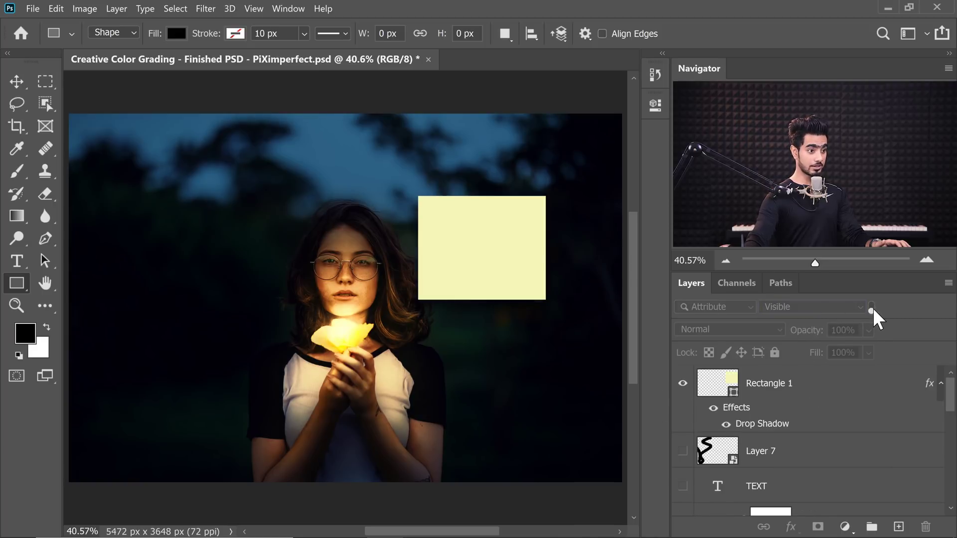
# Step: Compare the layer list with the Visible filter on and off, and filter it for Not Visible layers
pyautogui.click(871, 308)
pyautogui.moveTo(952, 408); pyautogui.dragTo(942, 386)
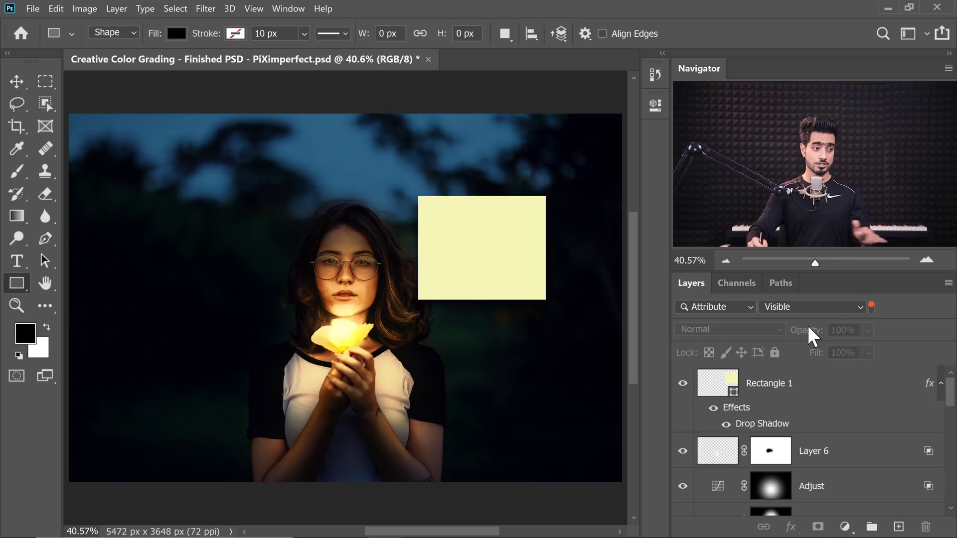
pyautogui.click(869, 308)
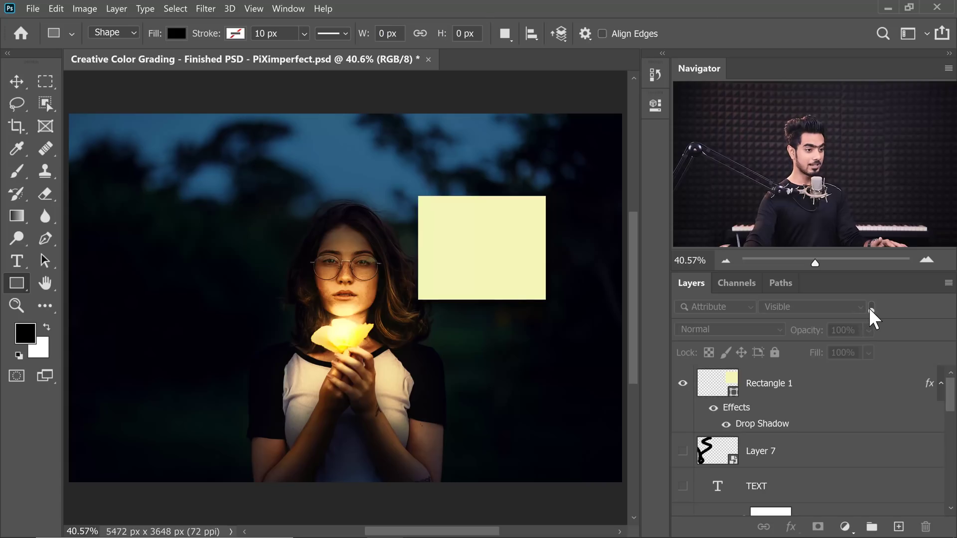
pyautogui.click(870, 308)
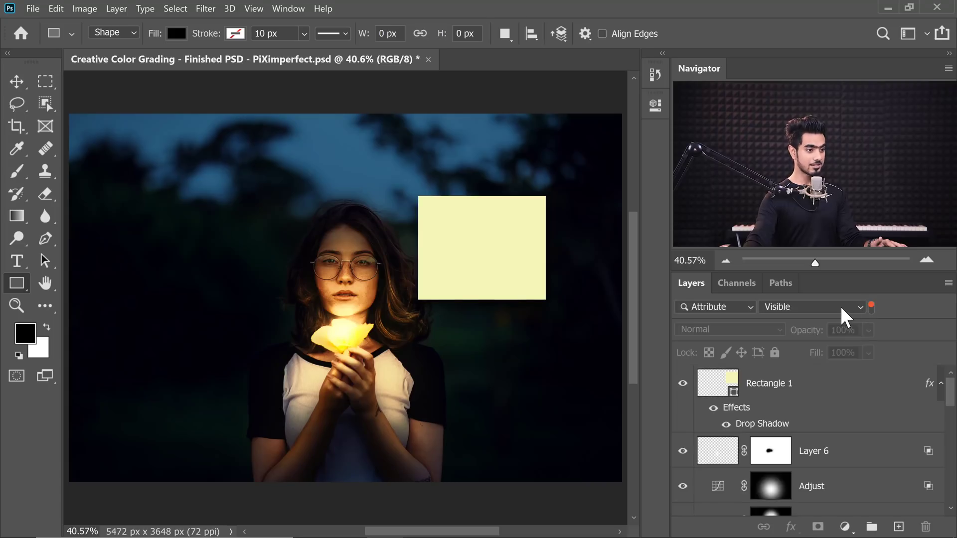
pyautogui.click(841, 305)
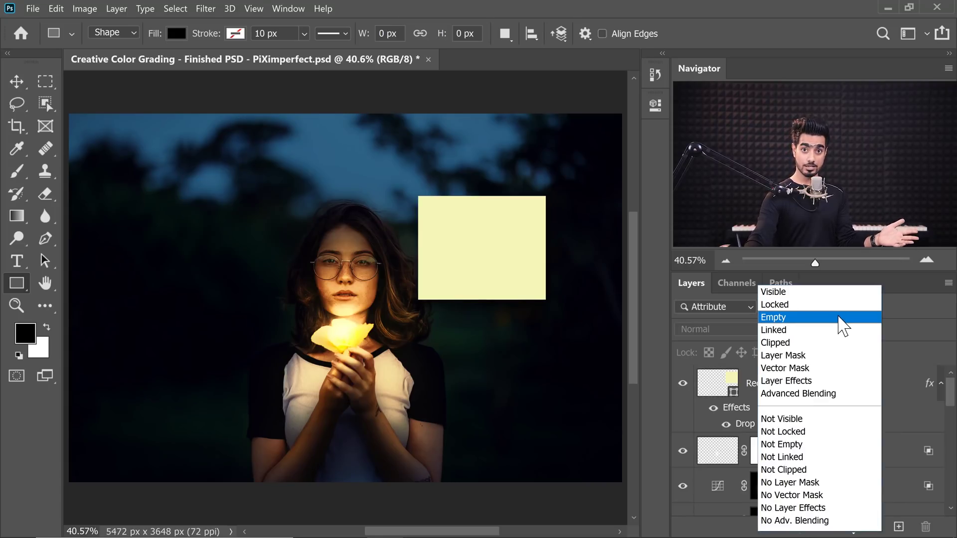
pyautogui.click(793, 428)
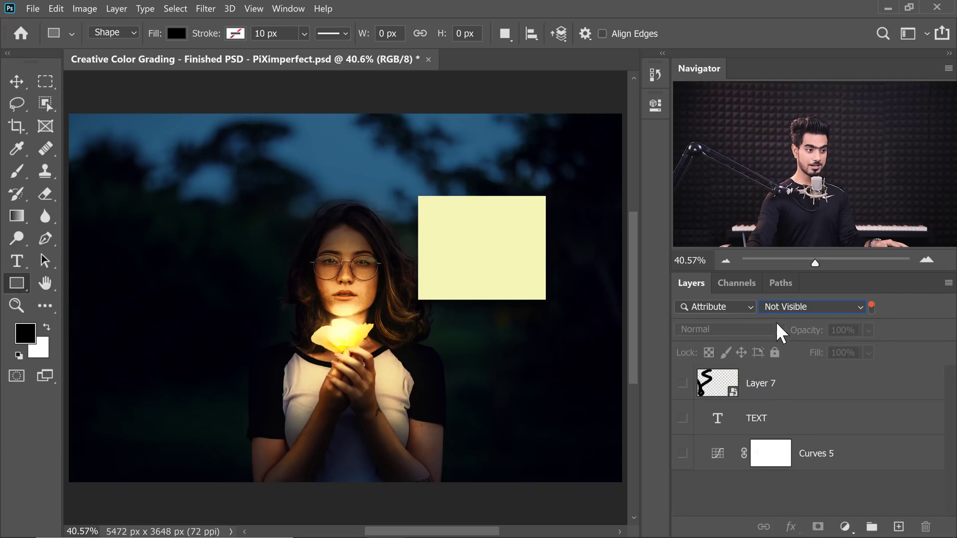
# Step: Filter the layer list by attribute for Empty layers and then for Visible layers
pyautogui.click(792, 307)
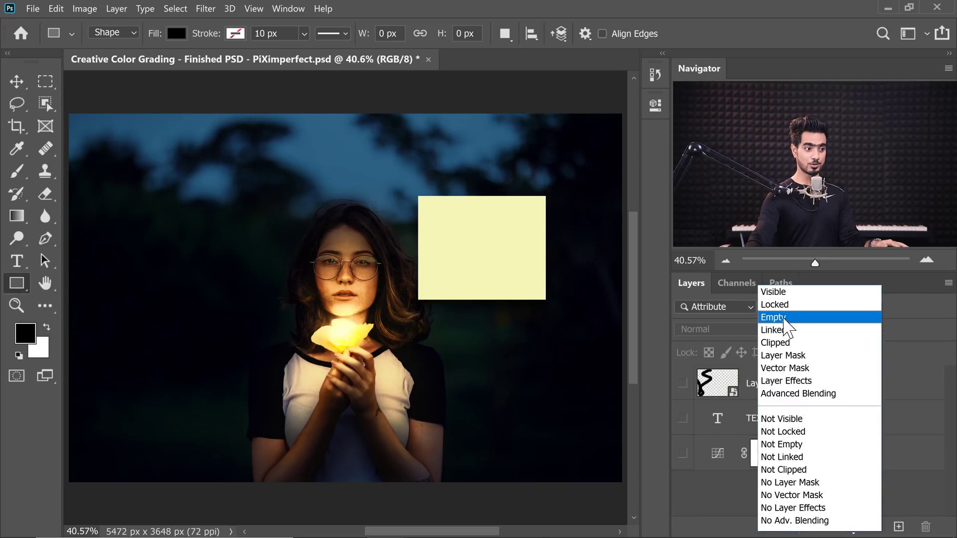
pyautogui.click(784, 317)
pyautogui.click(785, 308)
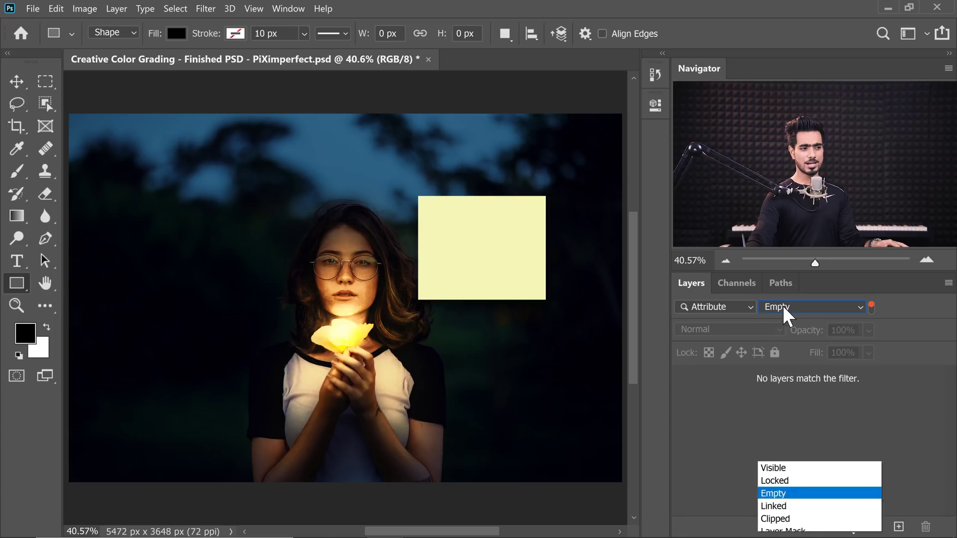
pyautogui.click(790, 295)
# Step: Add a blank layer above Rectangle 1 and, on top of it, a Curves adjustment layer that brightens the midtones
pyautogui.click(832, 390)
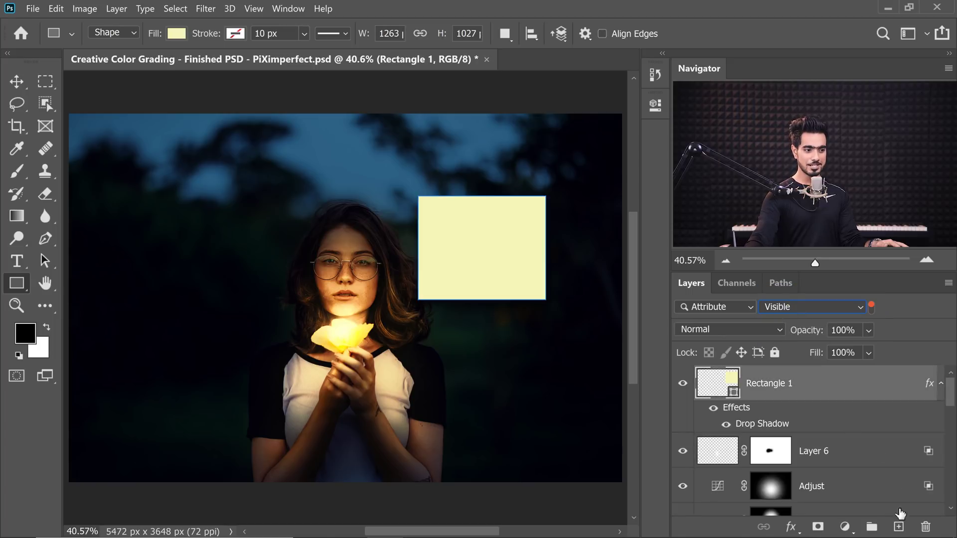
pyautogui.click(899, 530)
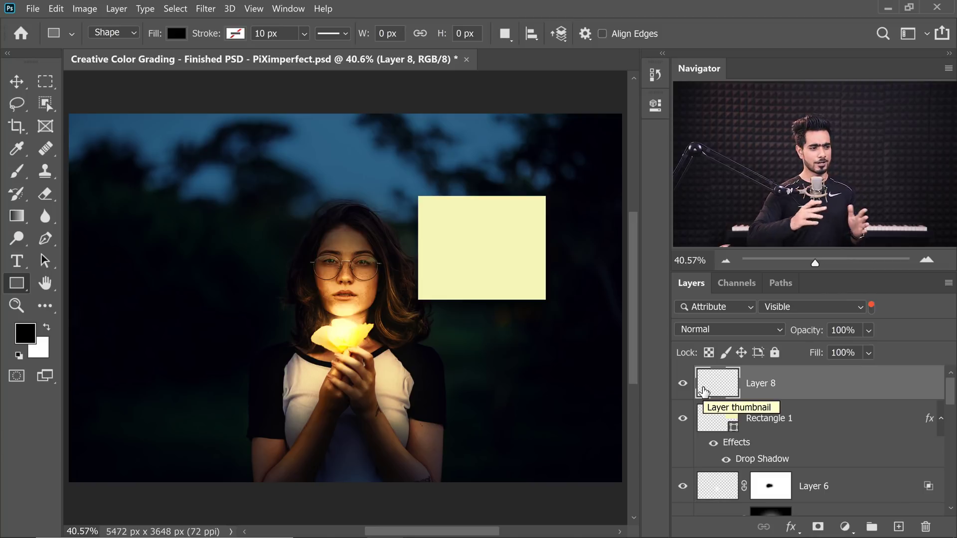
pyautogui.click(844, 526)
pyautogui.click(854, 353)
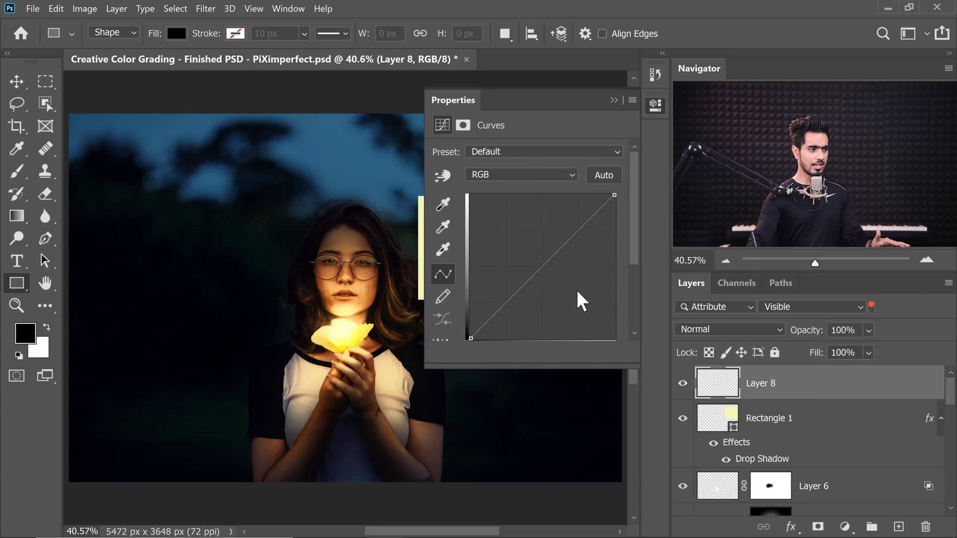
pyautogui.click(558, 242)
pyautogui.moveTo(530, 277); pyautogui.dragTo(542, 244)
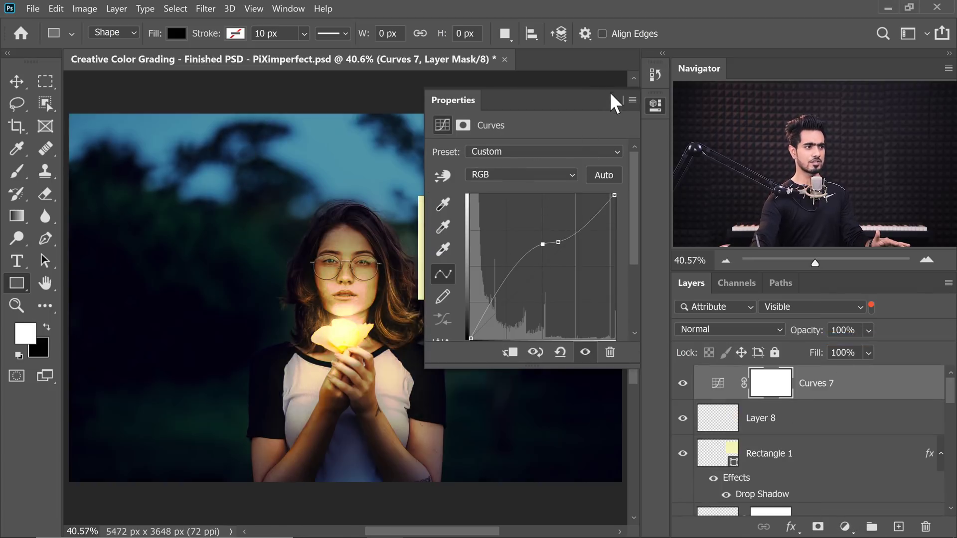
pyautogui.click(610, 94)
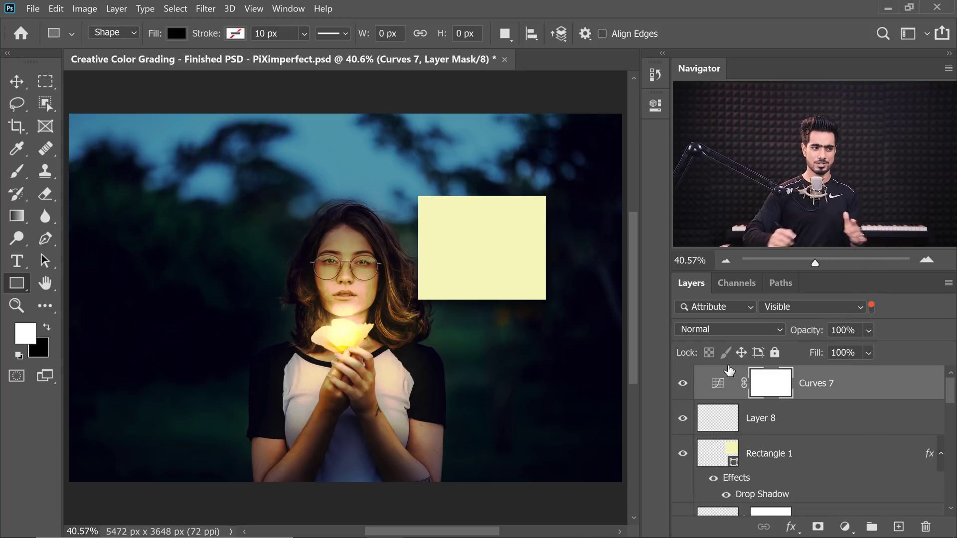
# Step: Filter the layer list for Empty layers, run the Delete All Empty Layers script and switch the filter off
pyautogui.click(786, 306)
pyautogui.click(790, 316)
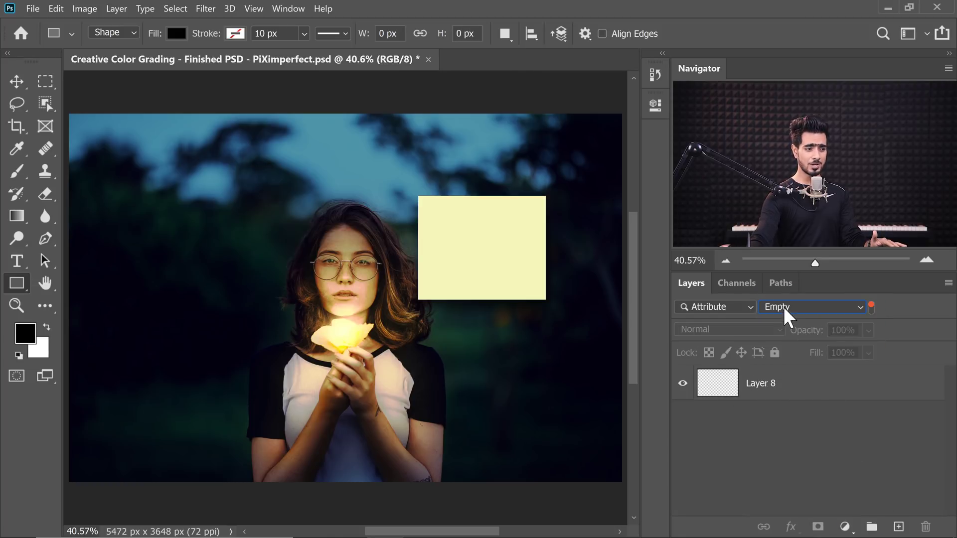
pyautogui.click(34, 10)
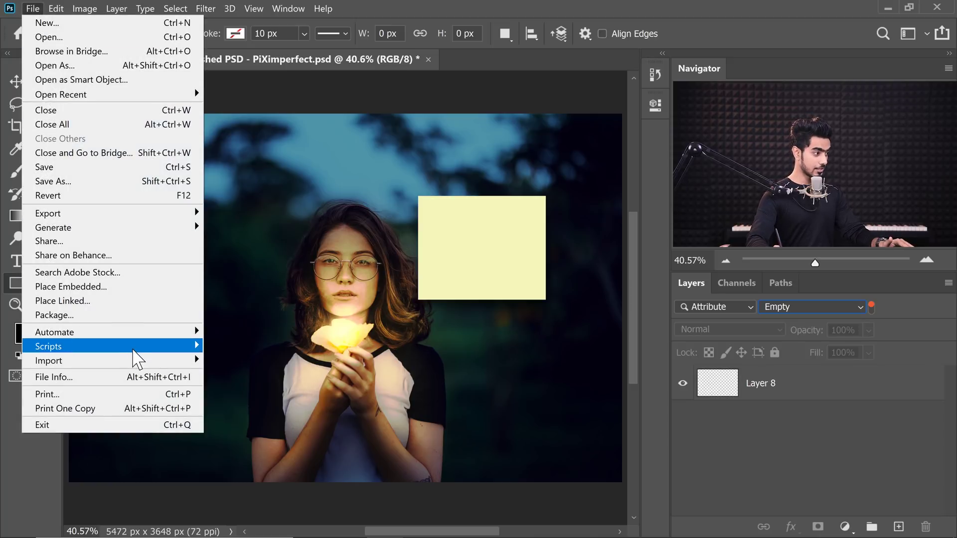
pyautogui.moveTo(134, 349)
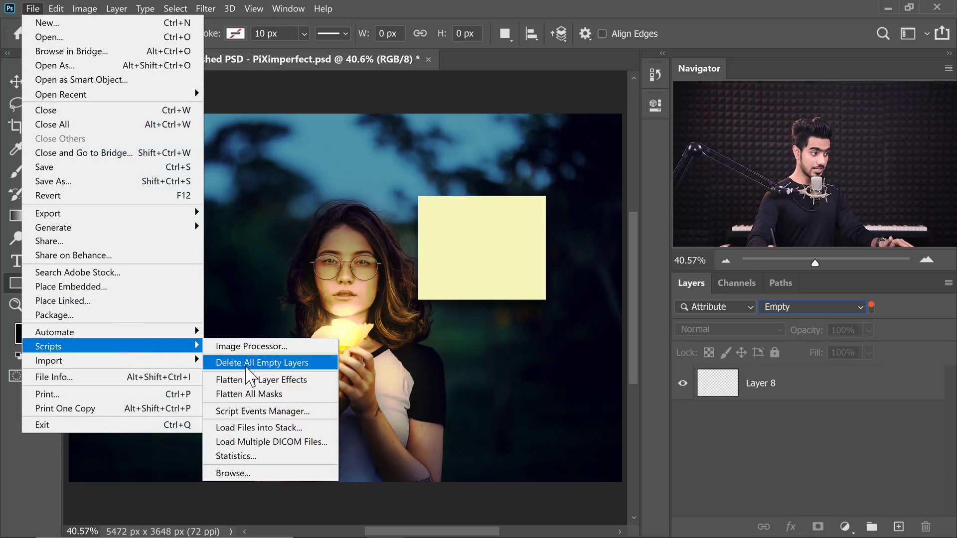
pyautogui.click(246, 363)
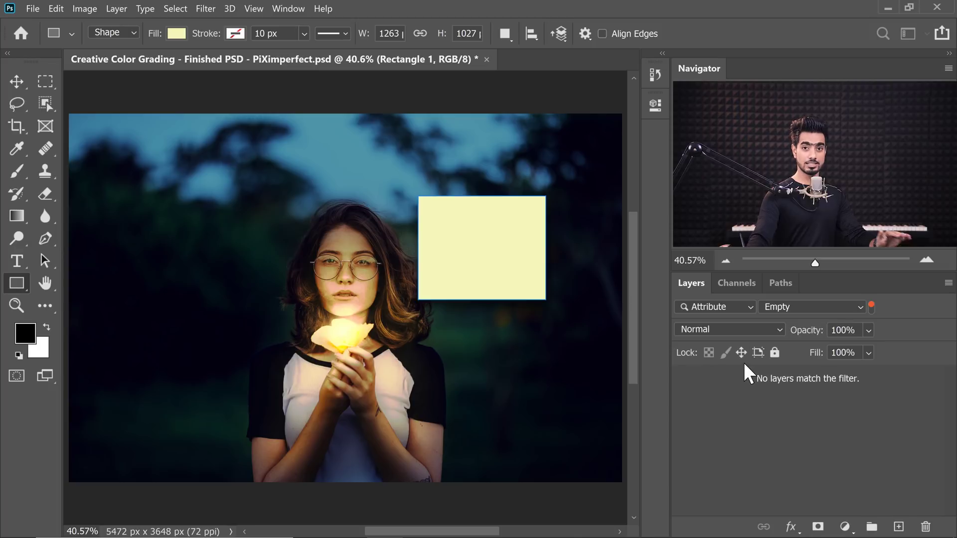
pyautogui.click(871, 306)
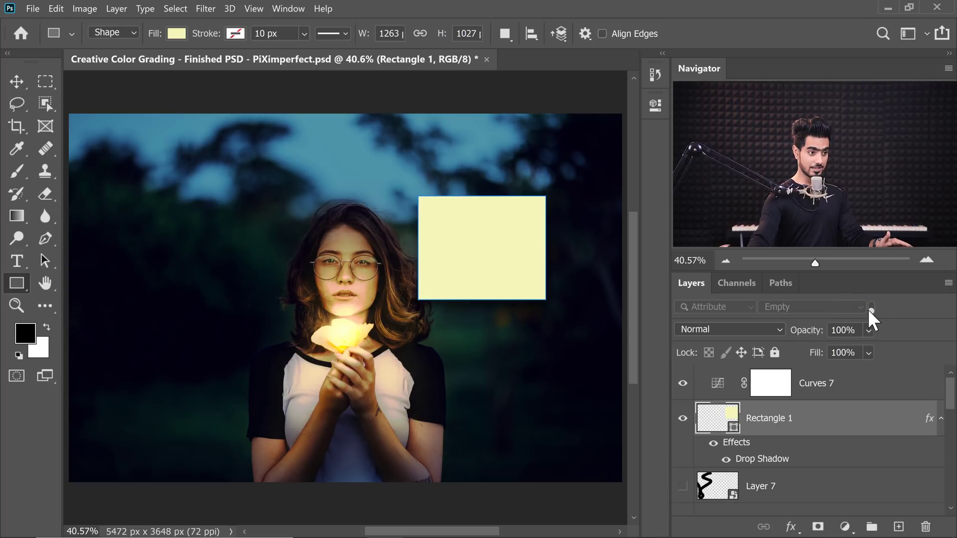
# Step: Filter the layer list by attribute for Clipped layers, and set it back to Visible layers
pyautogui.click(842, 307)
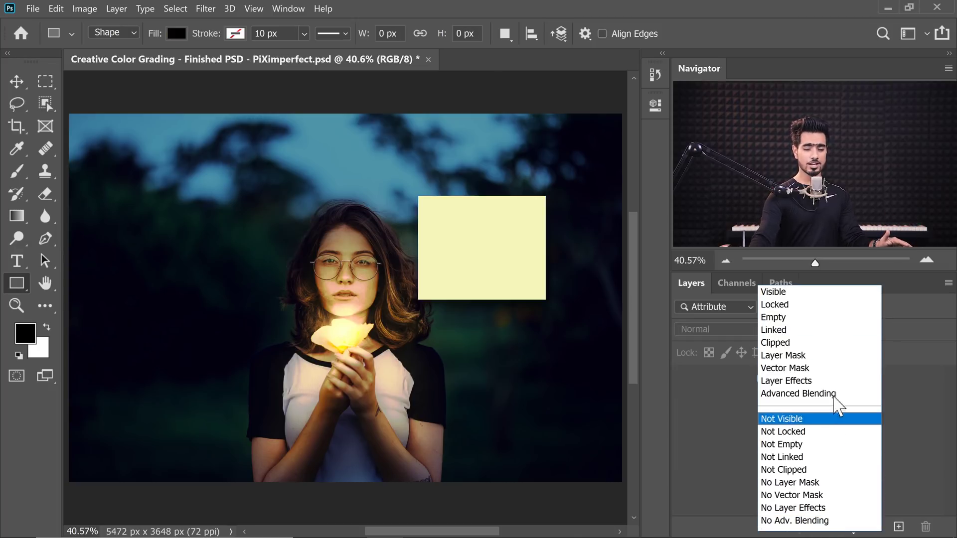
pyautogui.click(823, 344)
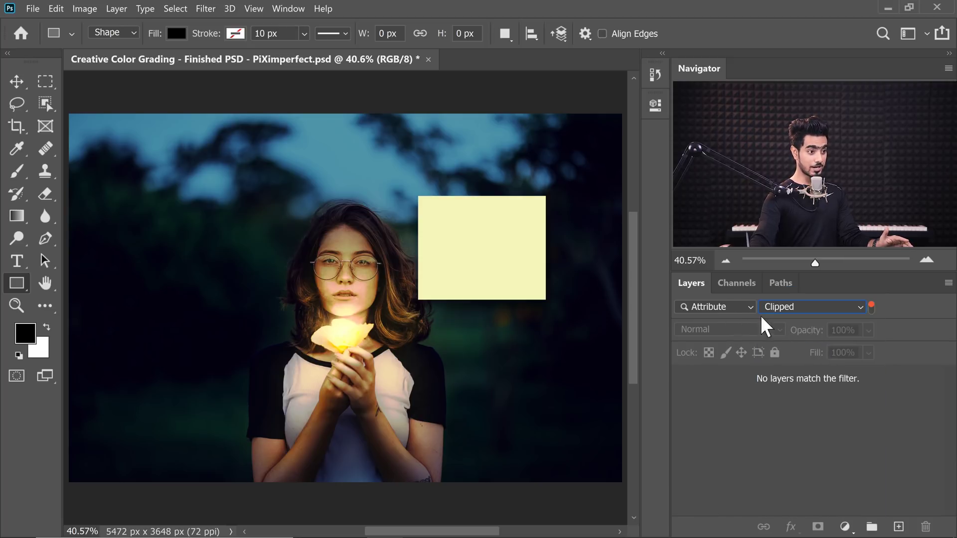
pyautogui.click(807, 307)
pyautogui.click(791, 291)
# Step: Clip the Curves 7 adjustment to the Rectangle 1 layer below it
pyautogui.click(732, 396)
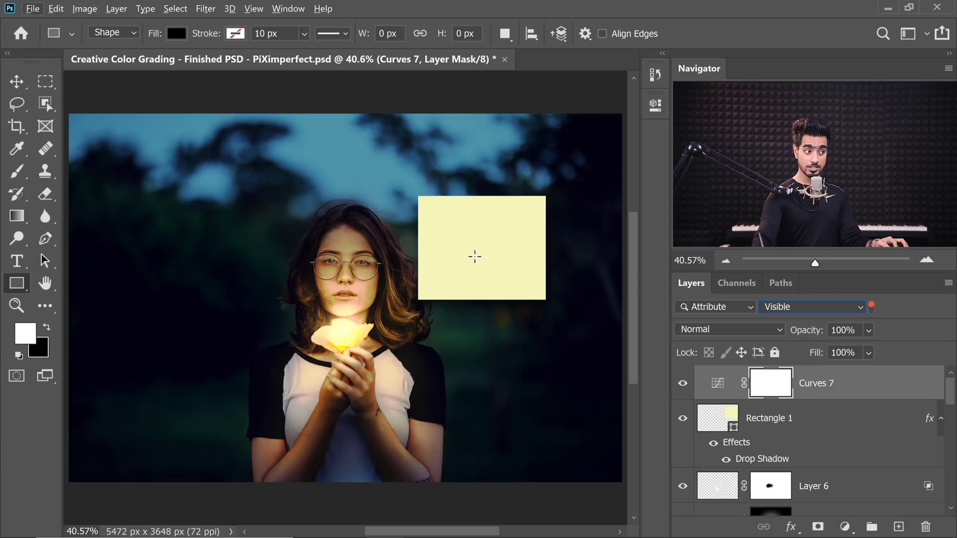
pyautogui.doubleClick(718, 383)
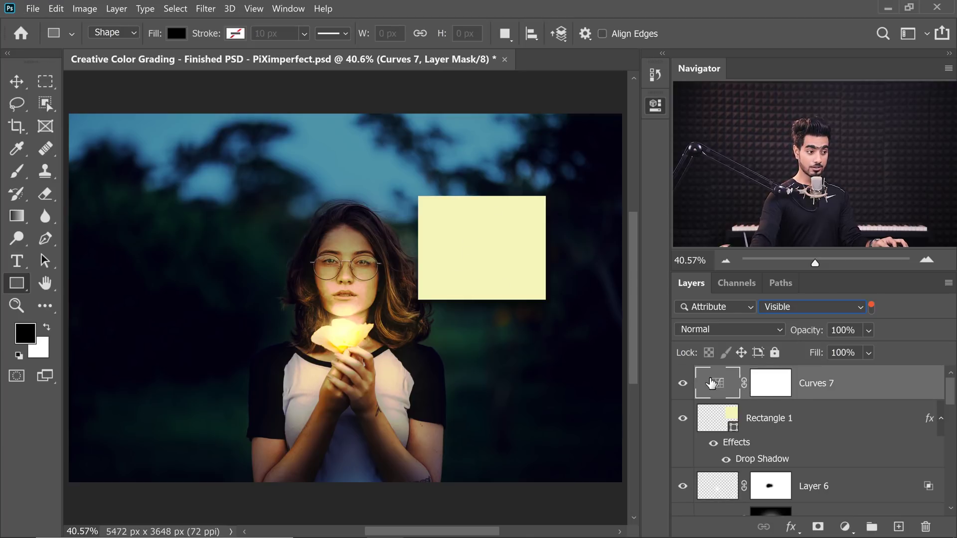
pyautogui.click(509, 352)
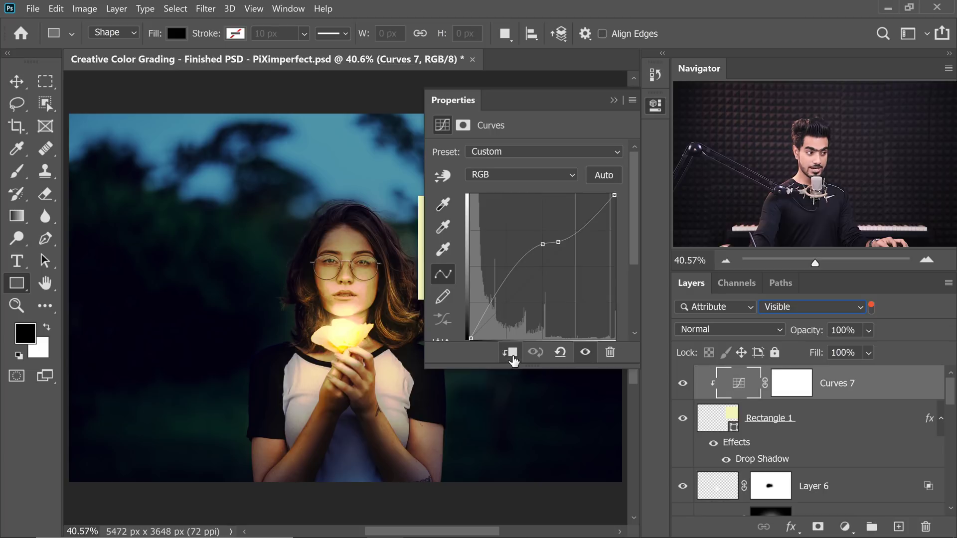
pyautogui.click(613, 100)
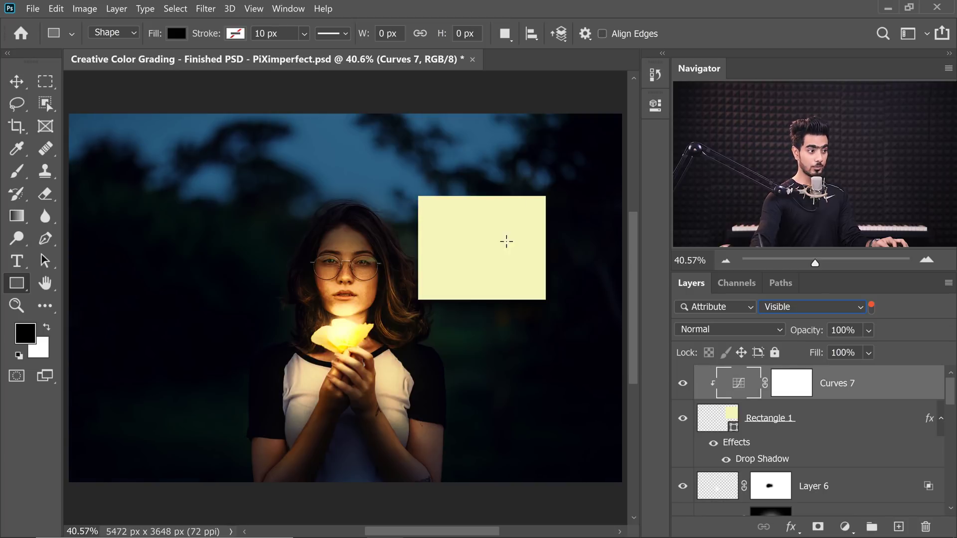
# Step: Reshape the Curves 7 RGB curve to a single midtone point pulled down, darkening the yellow rectangle
pyautogui.doubleClick(720, 369)
pyautogui.moveTo(544, 245); pyautogui.dragTo(509, 113)
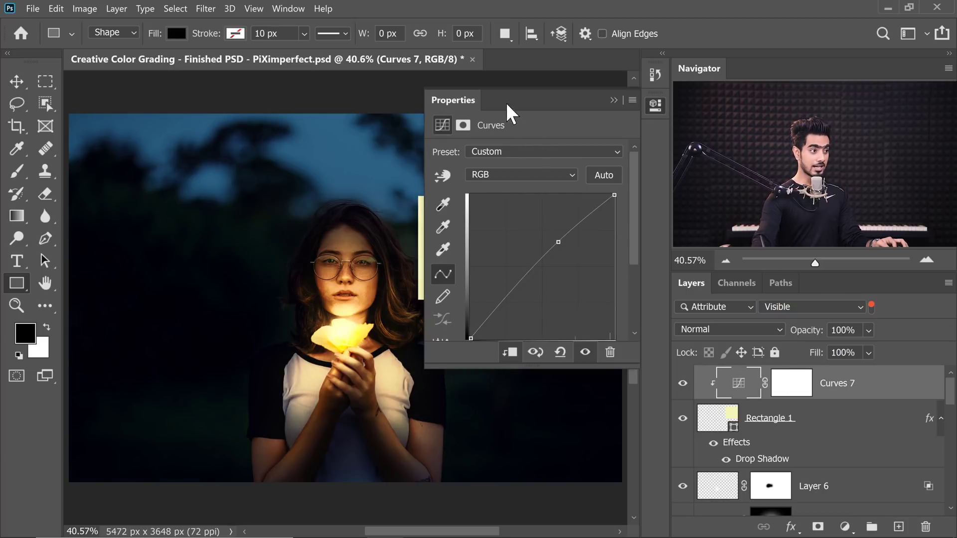
pyautogui.moveTo(452, 99); pyautogui.dragTo(95, 101)
pyautogui.moveTo(207, 248); pyautogui.dragTo(226, 256)
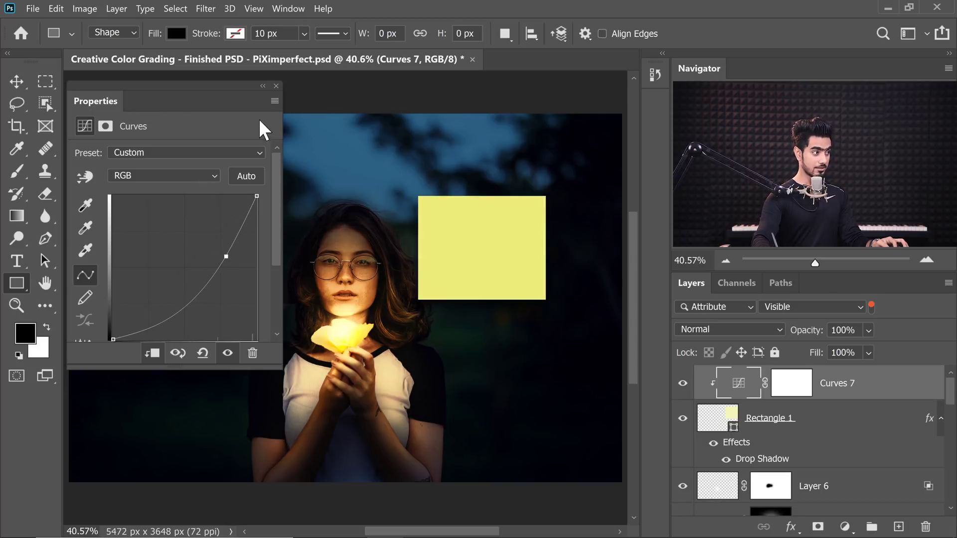
pyautogui.click(276, 85)
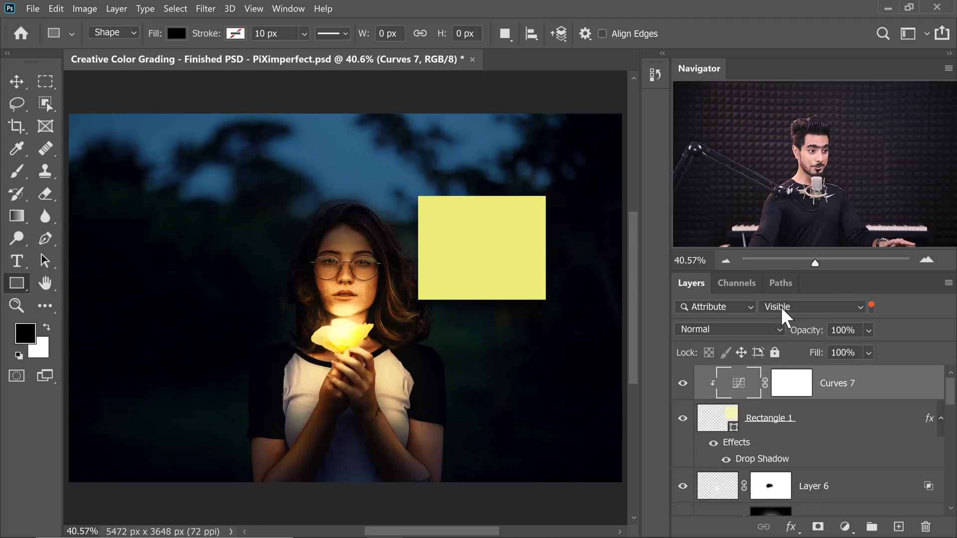
# Step: Filter the layer list by the Clipped attribute and by the color label None
pyautogui.click(782, 306)
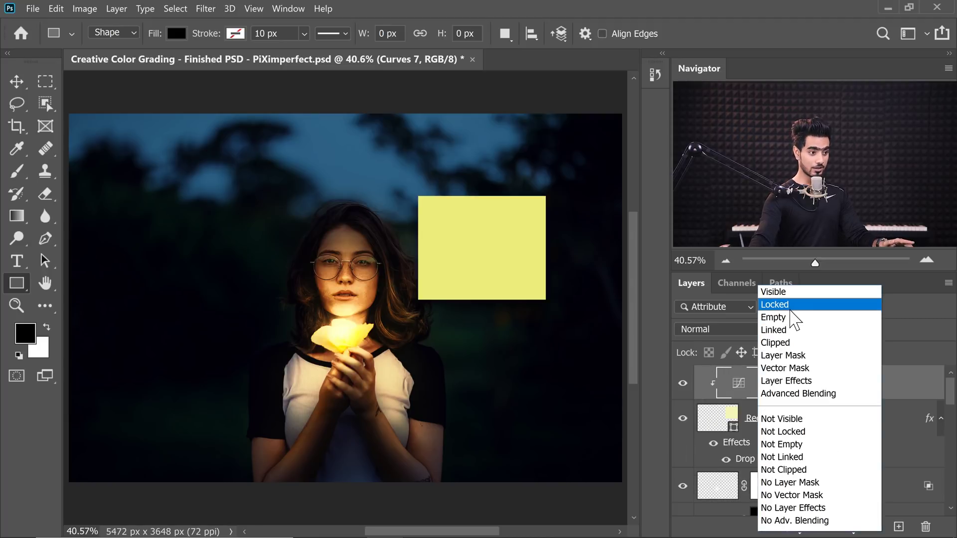
pyautogui.click(787, 343)
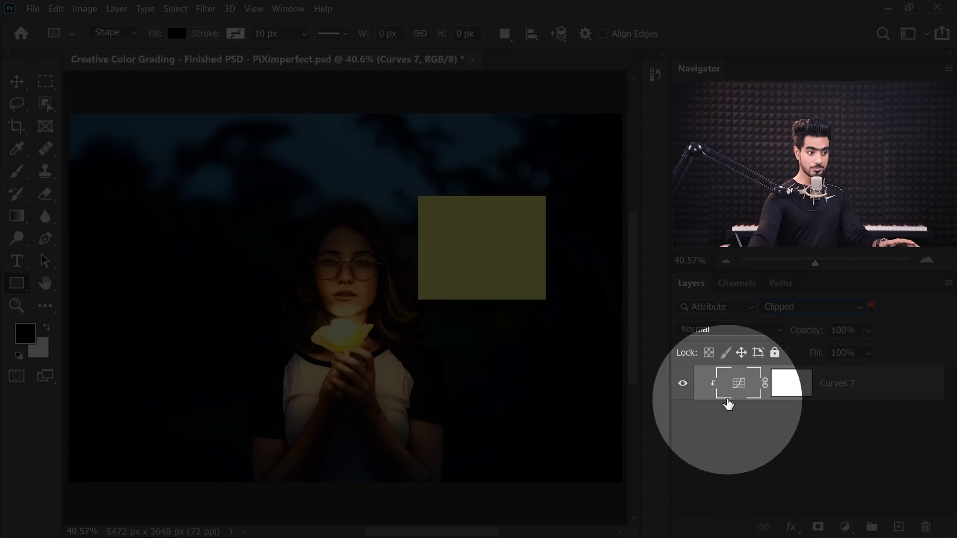
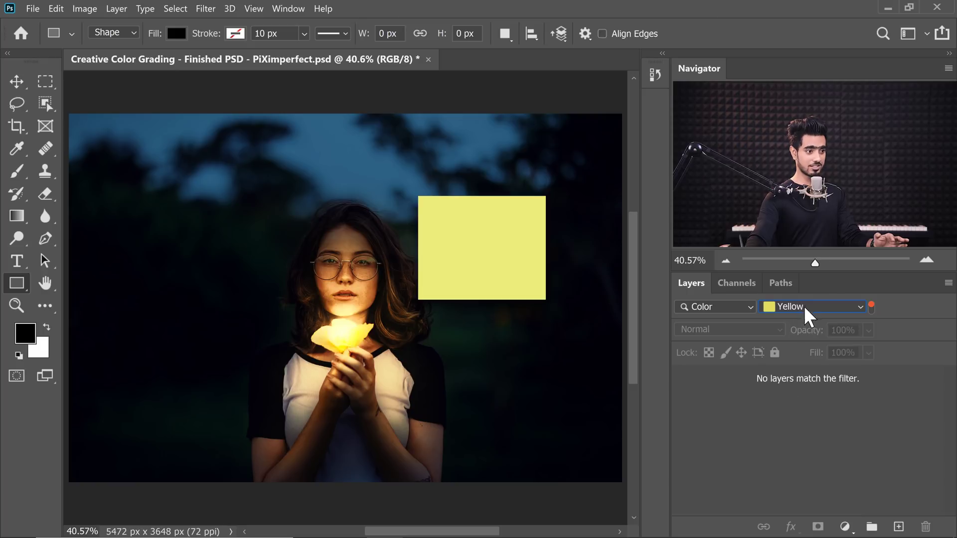
pyautogui.click(803, 306)
pyautogui.click(793, 324)
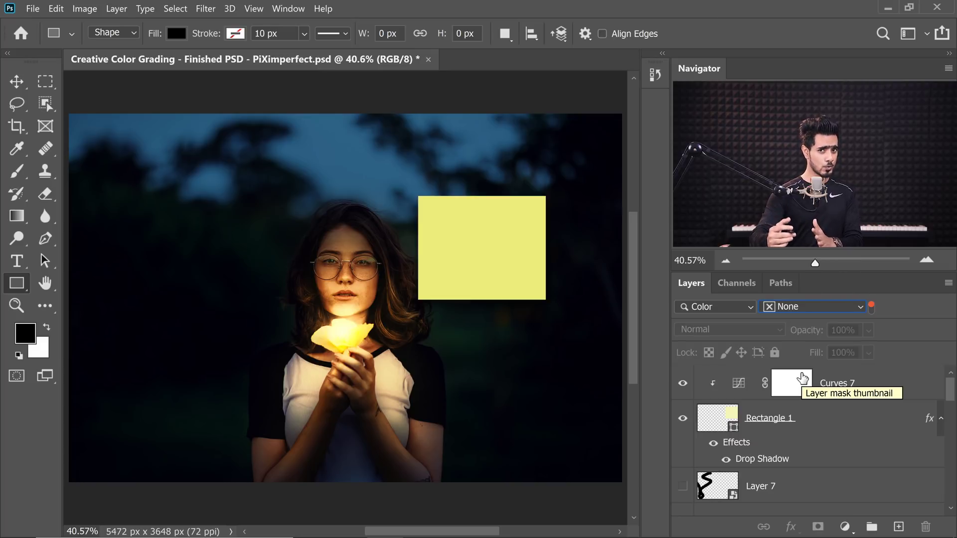
# Step: Give the Warmth layer a Yellow color label
pyautogui.moveTo(950, 403); pyautogui.dragTo(946, 442)
pyautogui.click(861, 433)
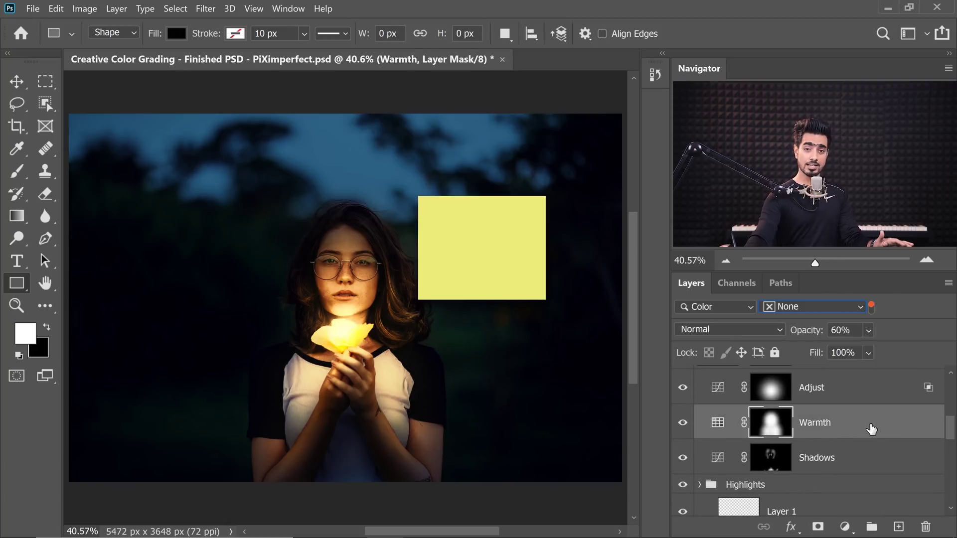
pyautogui.rightClick(868, 429)
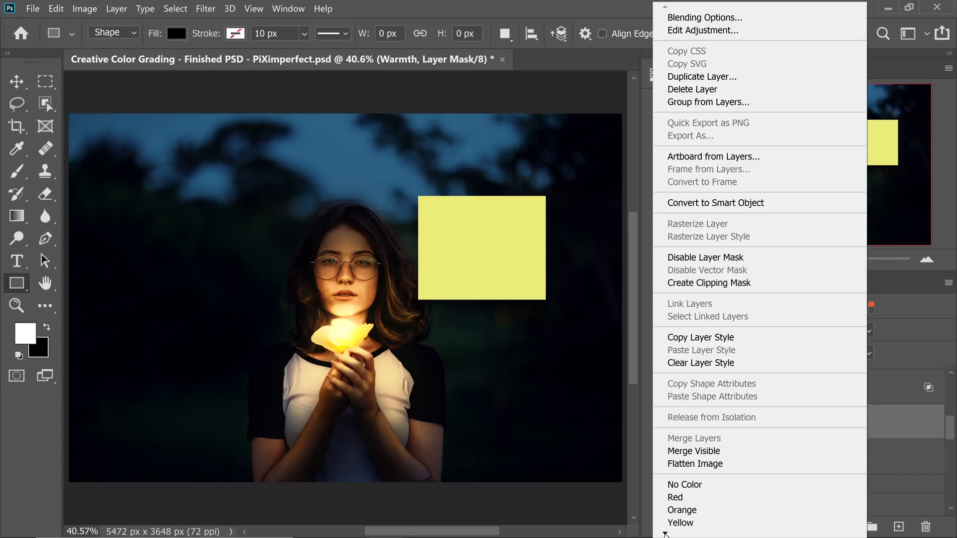
pyautogui.click(677, 524)
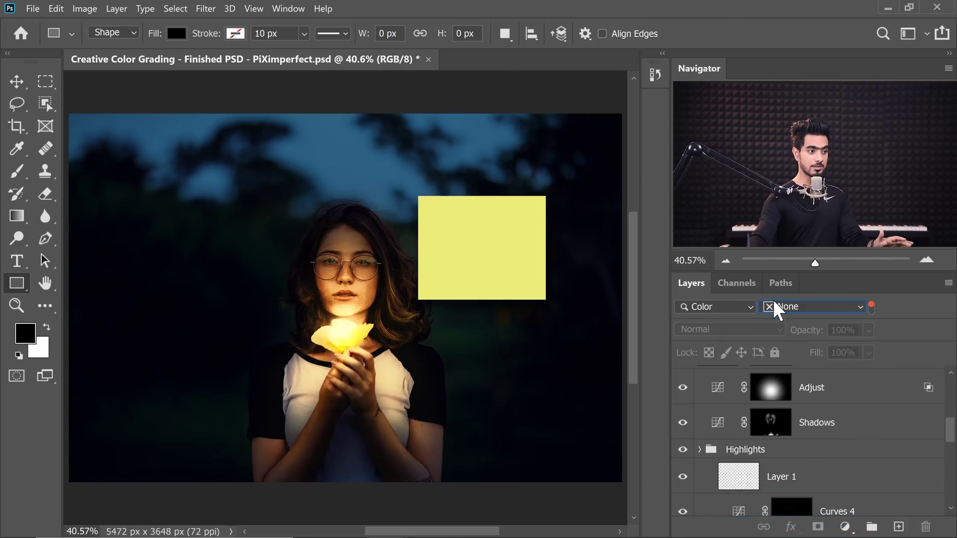
# Step: Switch the layer filter off and give the Shadows layer a Blue color label
pyautogui.click(871, 306)
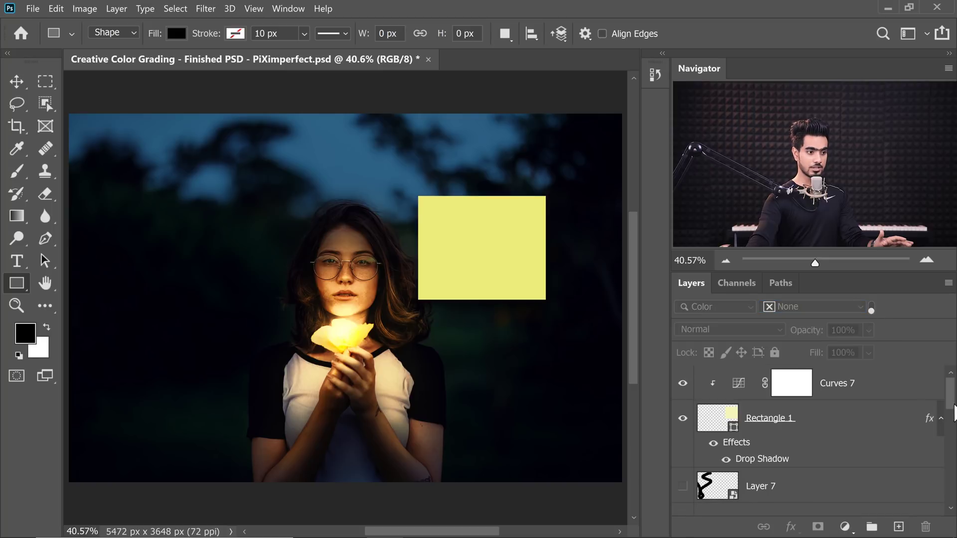
pyautogui.moveTo(950, 414); pyautogui.dragTo(948, 461)
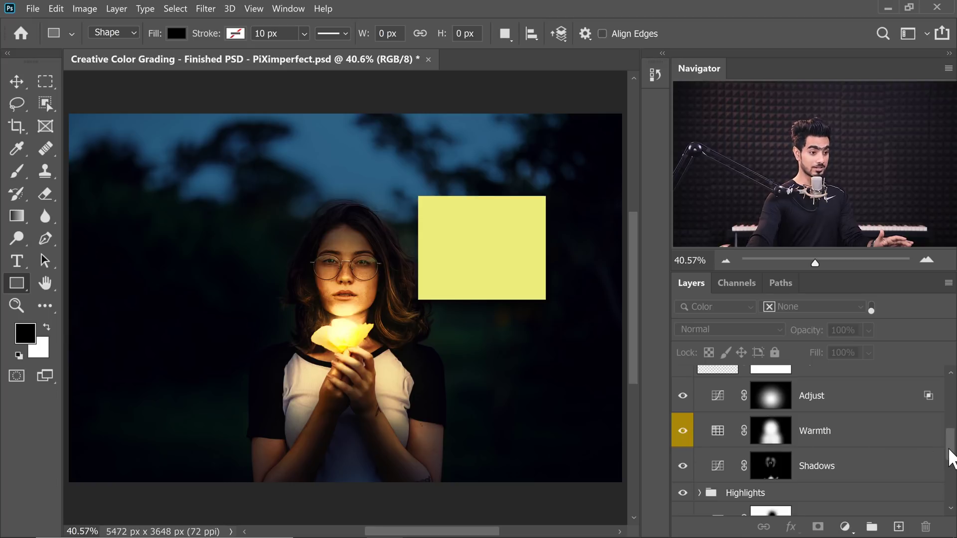
pyautogui.moveTo(950, 459); pyautogui.dragTo(949, 500)
pyautogui.click(937, 497)
pyautogui.scroll(5, 941, 455)
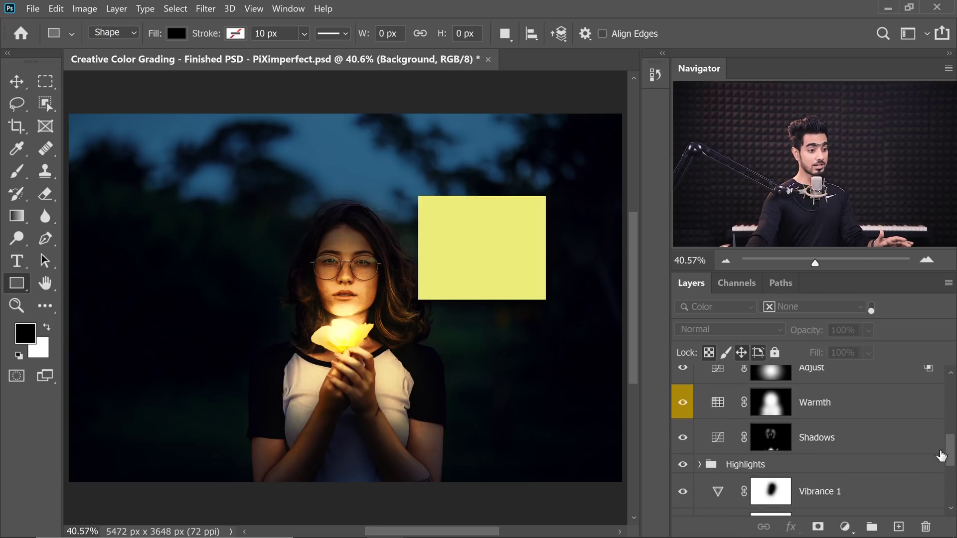
pyautogui.click(864, 434)
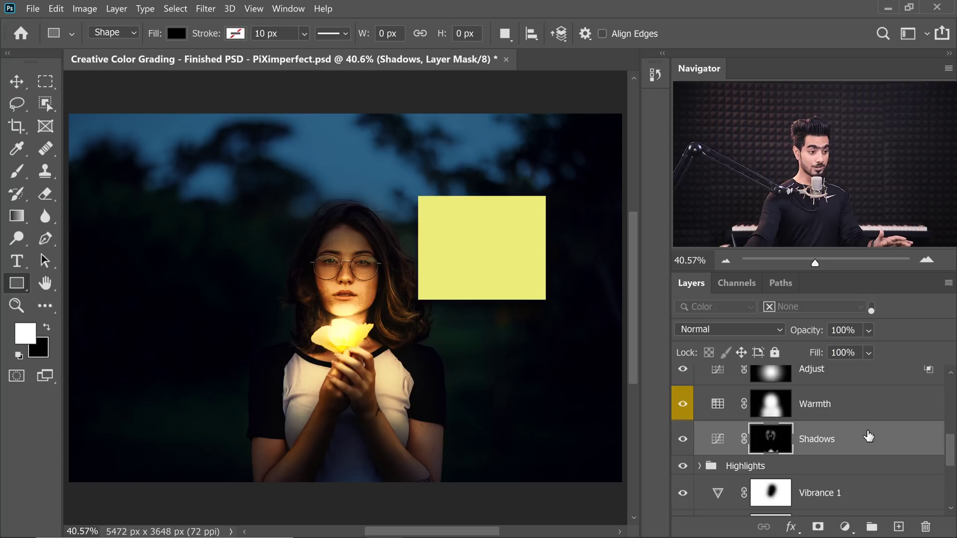
pyautogui.rightClick(868, 436)
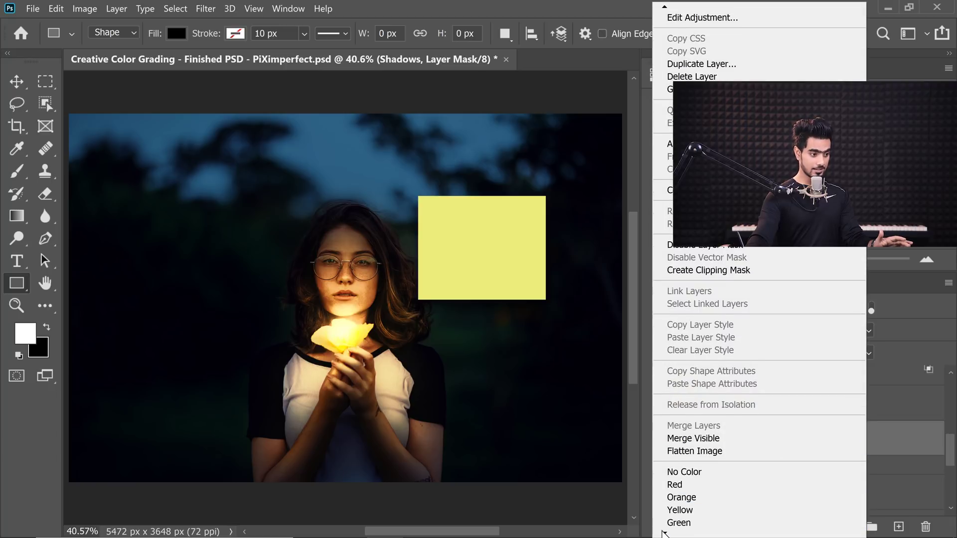
pyautogui.click(681, 486)
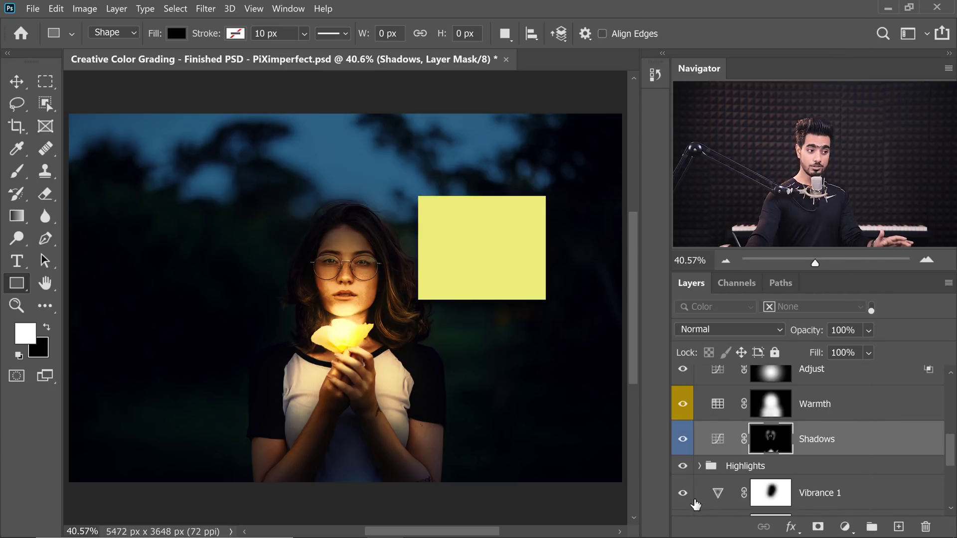
# Step: Filter the layer list by the Yellow color label and by the Blue color label
pyautogui.click(870, 308)
pyautogui.click(828, 306)
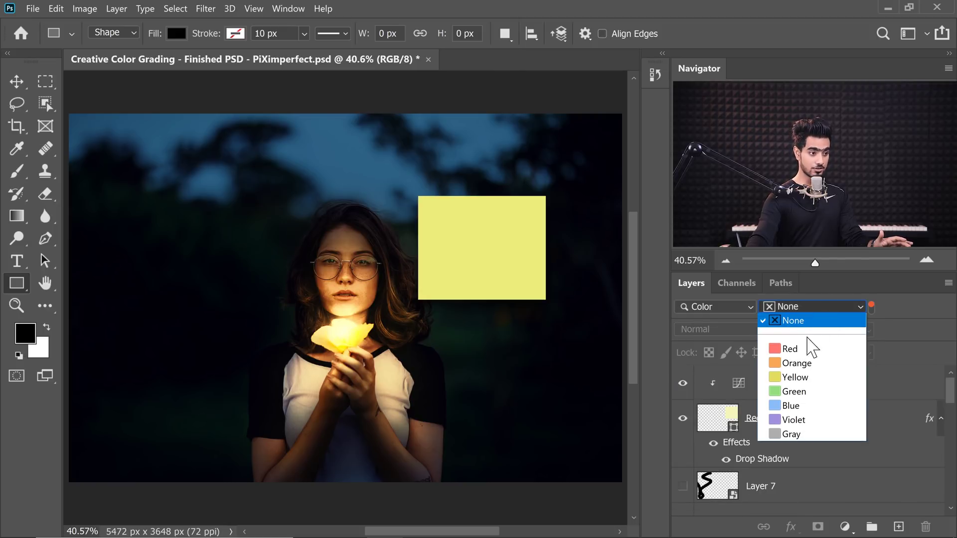
pyautogui.click(797, 377)
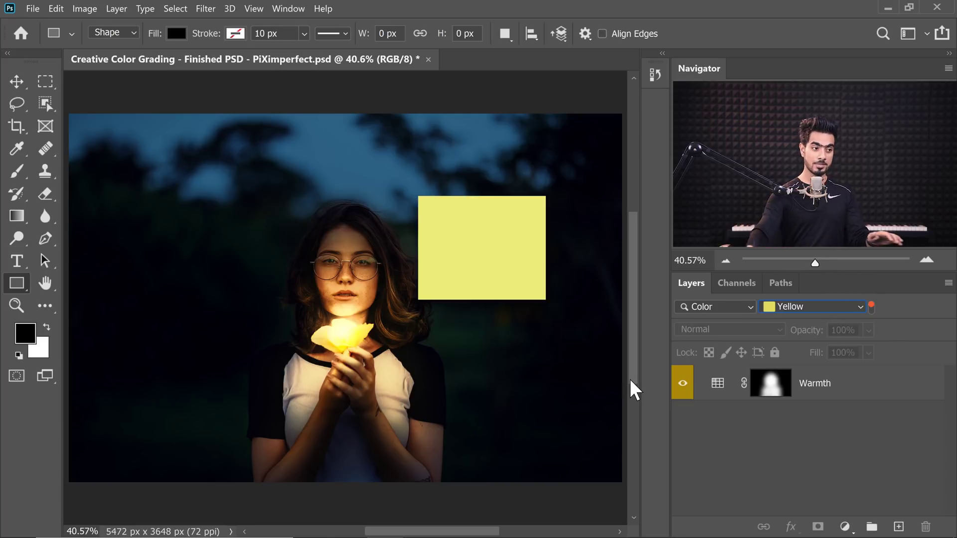
pyautogui.click(812, 306)
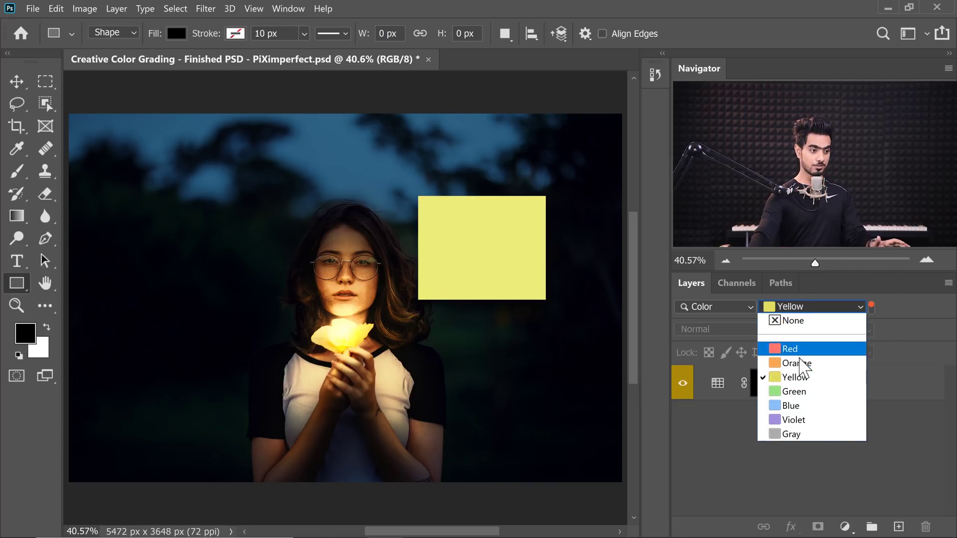
pyautogui.click(797, 406)
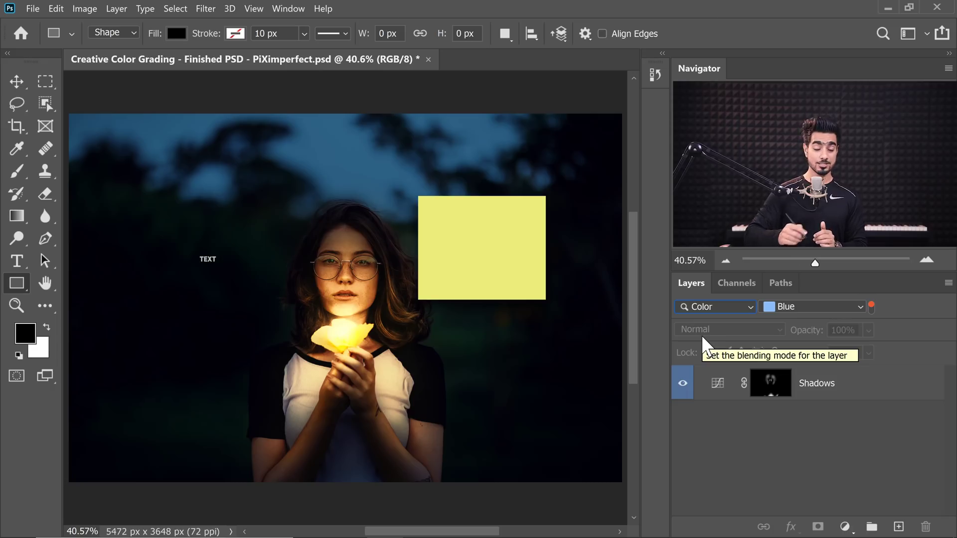
# Step: Switch the layer filter to Smart Object and try the two linked smart object filters and the out-of-date filter one at a time
pyautogui.click(712, 305)
pyautogui.click(707, 396)
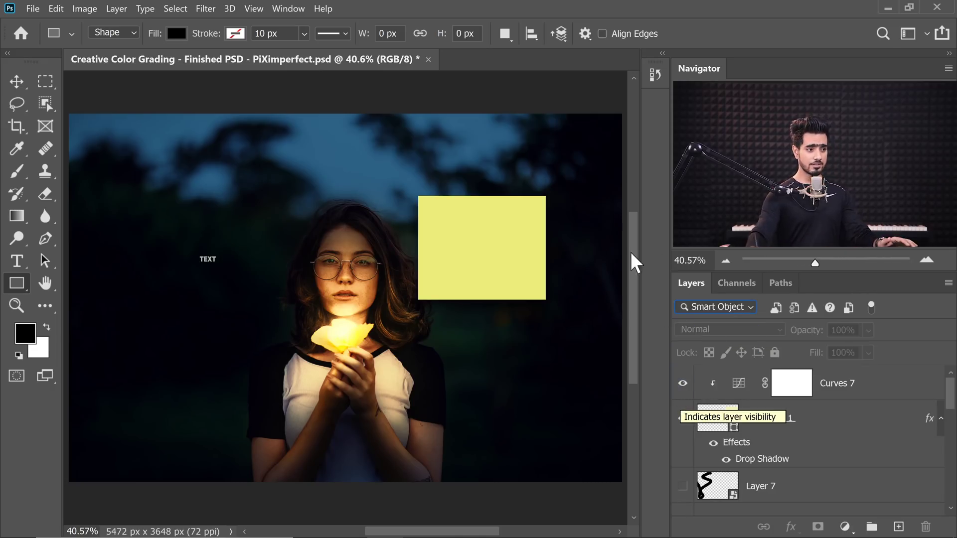
pyautogui.click(775, 308)
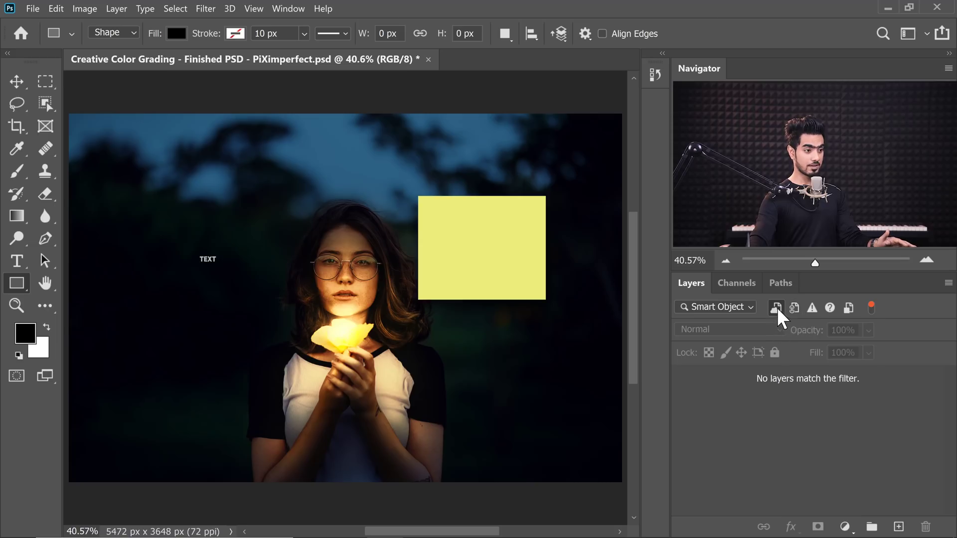
pyautogui.click(777, 307)
pyautogui.click(793, 309)
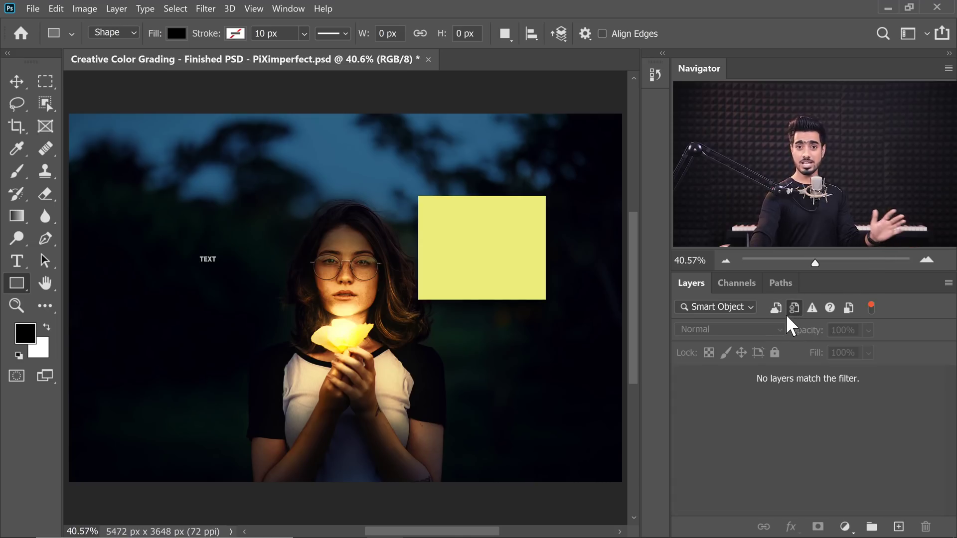
pyautogui.click(793, 309)
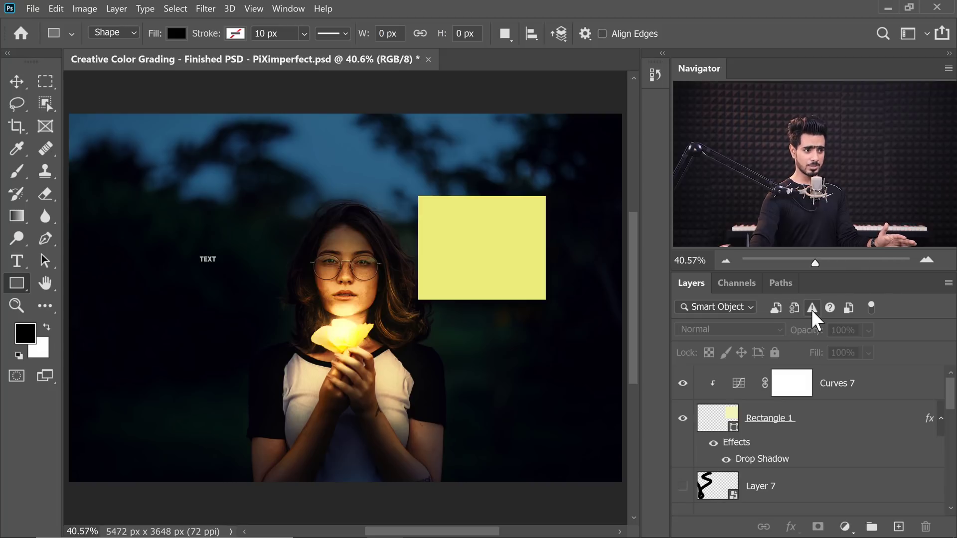
pyautogui.click(811, 308)
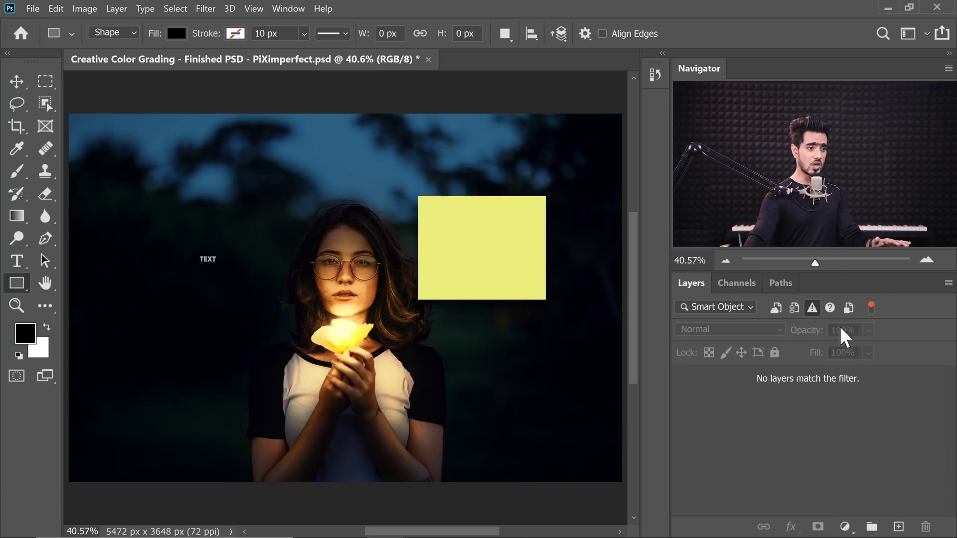
pyautogui.click(812, 309)
# Step: Filter the layer list for embedded smart objects, toggling the filter on and off
pyautogui.click(848, 308)
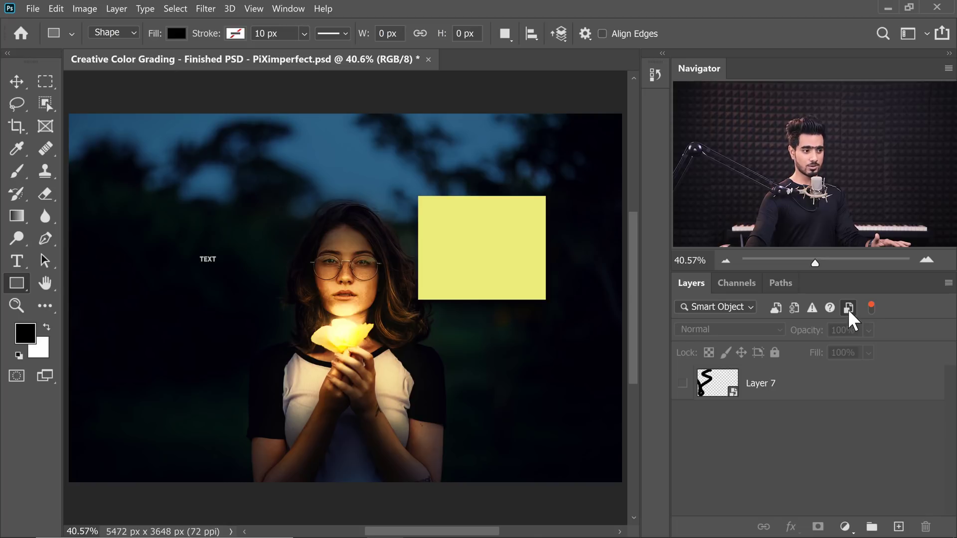
pyautogui.click(848, 308)
pyautogui.click(849, 309)
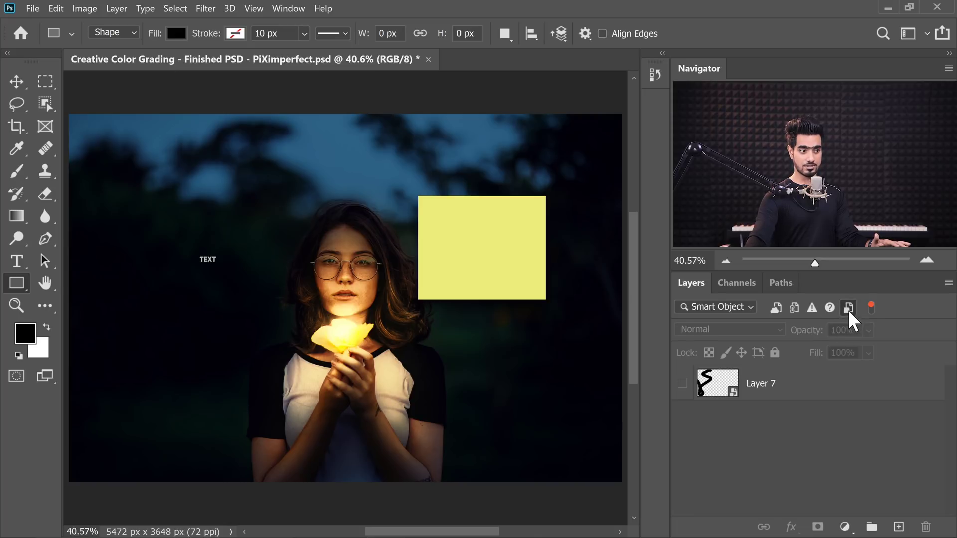
pyautogui.click(848, 308)
# Step: Filter the layer list by Kind for smart objects, and return the filter type to Smart Object
pyautogui.click(732, 306)
pyautogui.click(722, 323)
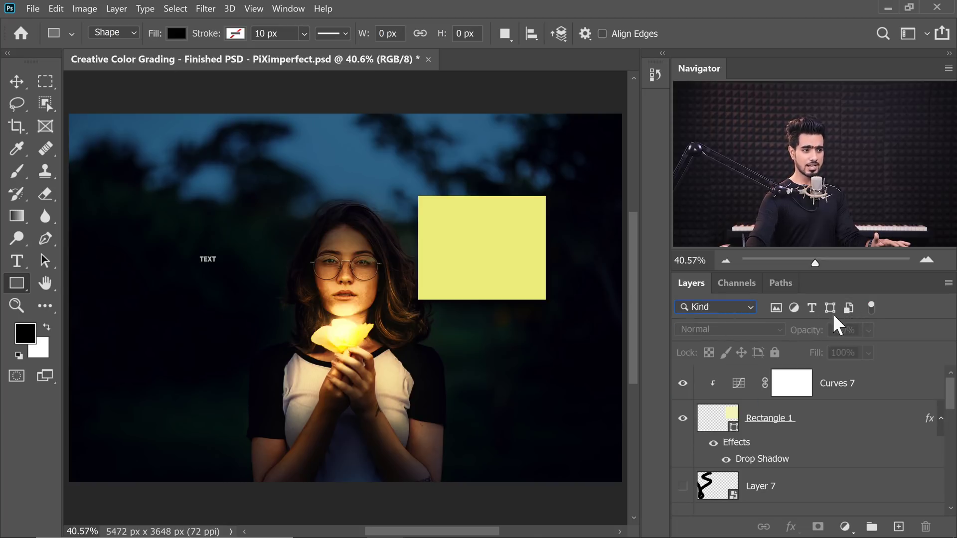
pyautogui.click(847, 309)
pyautogui.click(847, 309)
pyautogui.click(724, 307)
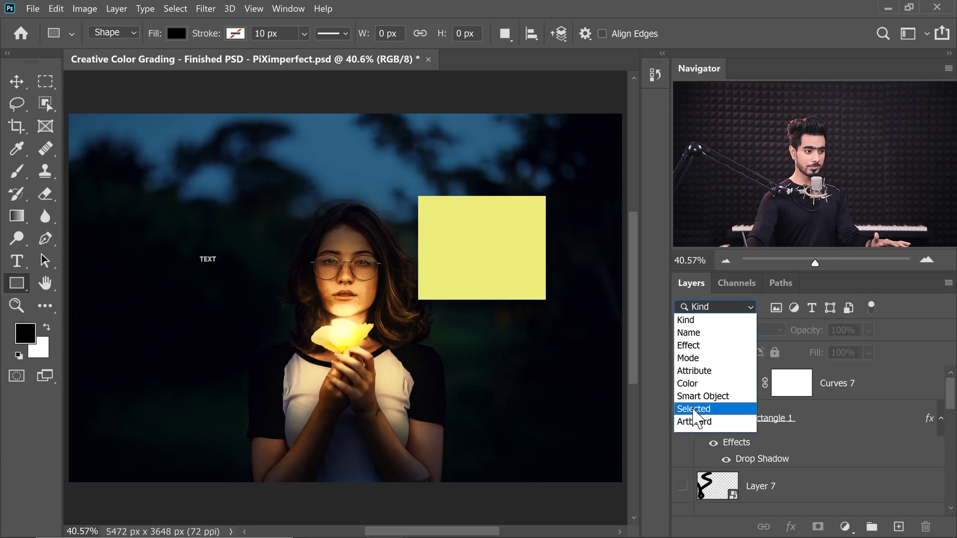
pyautogui.click(703, 398)
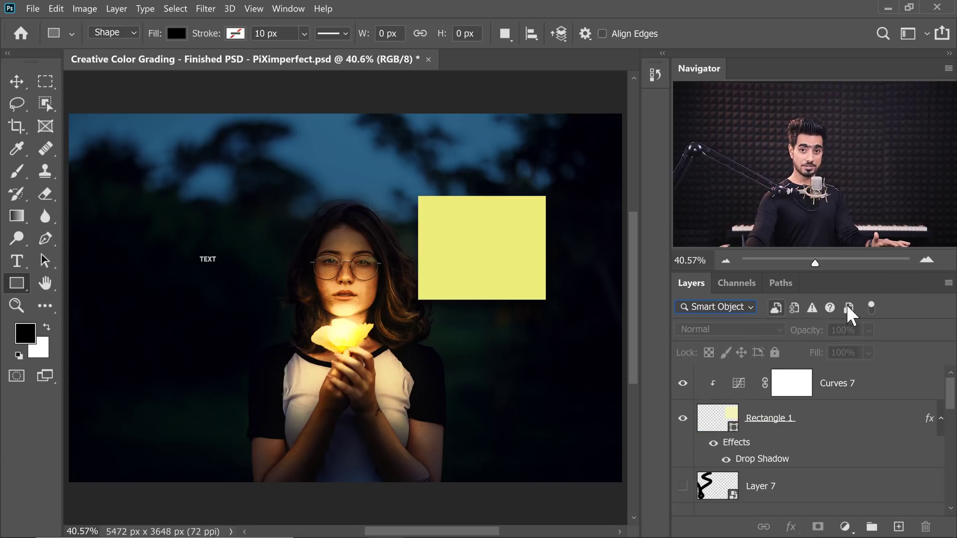
pyautogui.click(796, 308)
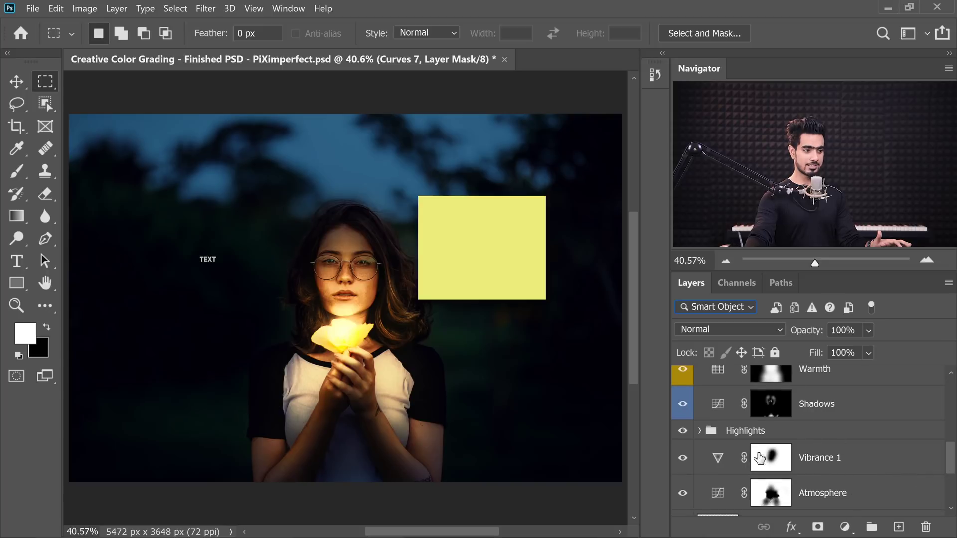
# Step: Select the Shadows layer and filter the layer list by Selected
pyautogui.click(836, 407)
pyautogui.scroll(5, 946, 438)
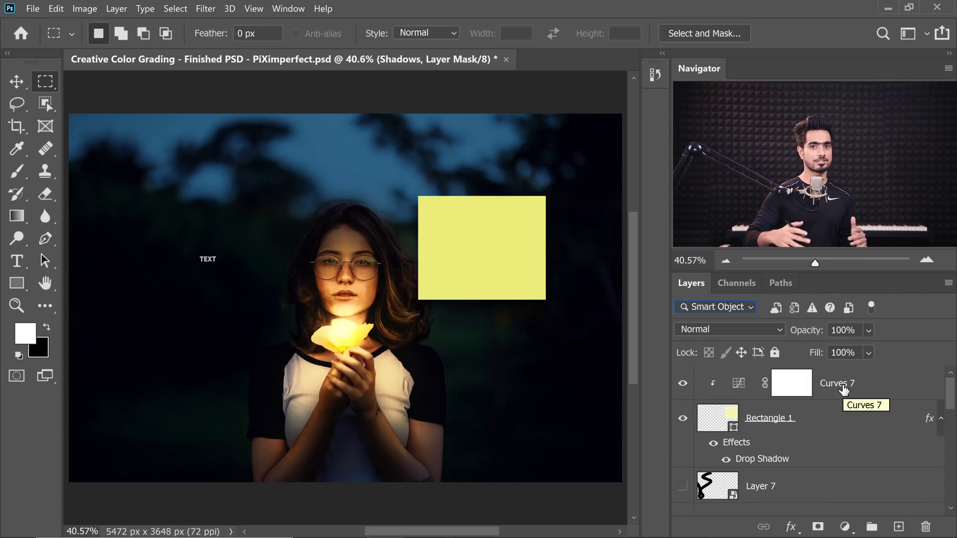
pyautogui.click(716, 306)
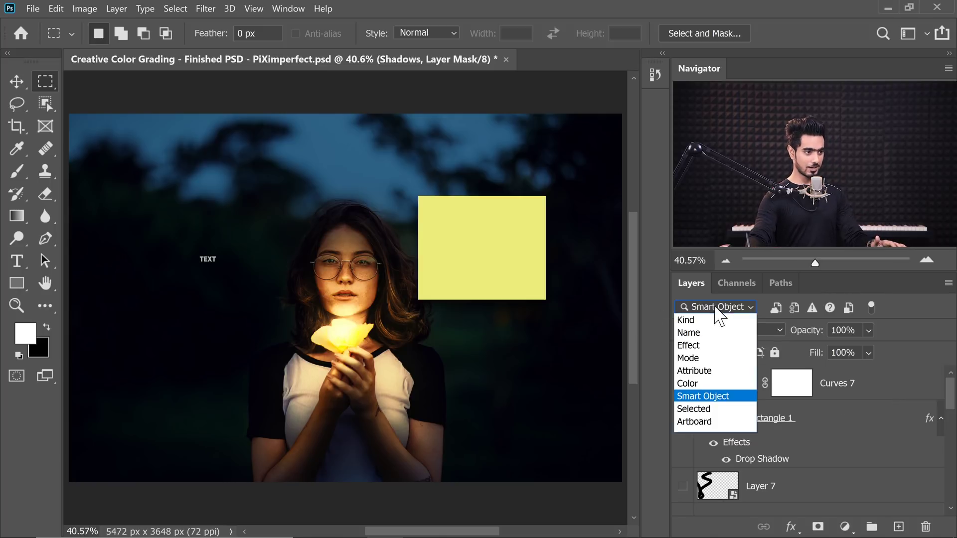
pyautogui.click(697, 408)
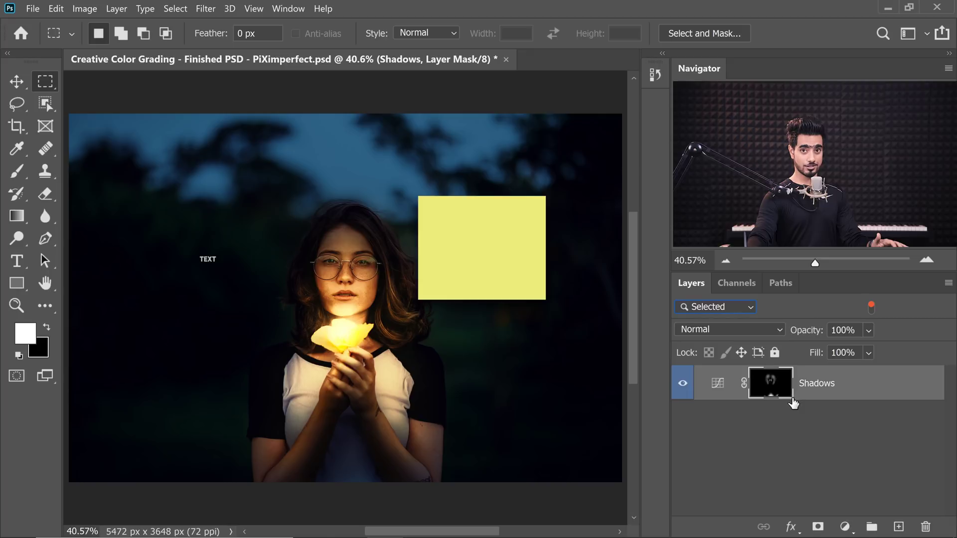
# Step: Reset the layer filter to Kind, select the TEXT layer, and filter the list by Selected again
pyautogui.click(717, 307)
pyautogui.click(713, 319)
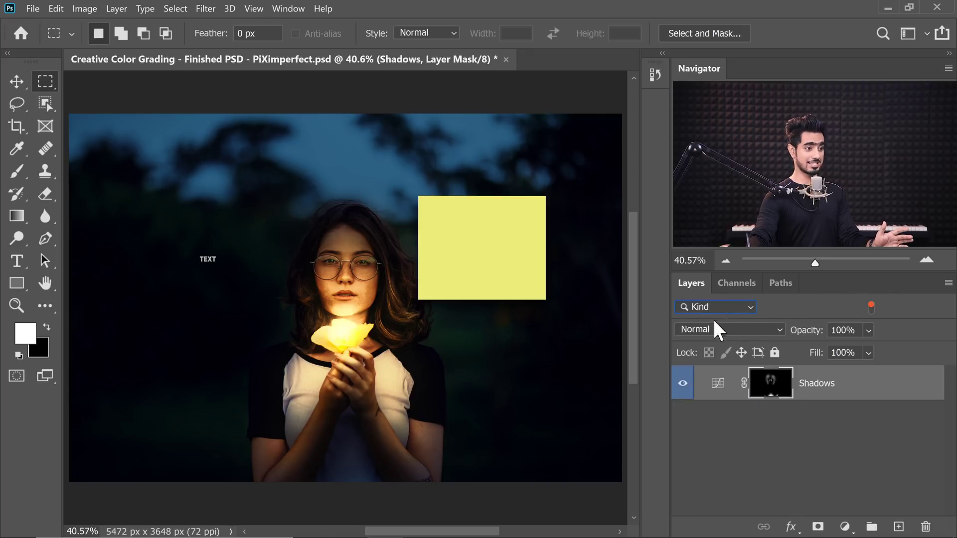
pyautogui.scroll(-10, 934, 421)
pyautogui.scroll(6, 939, 463)
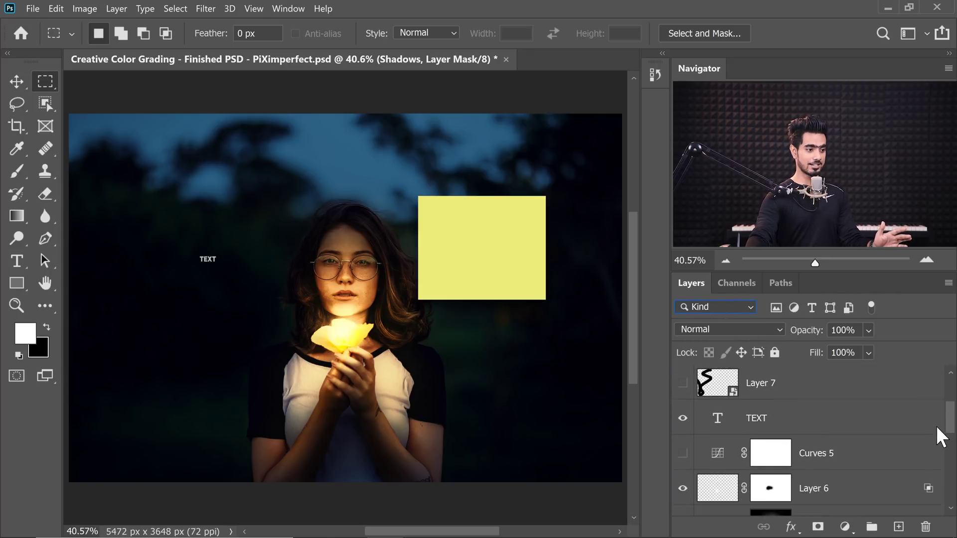
pyautogui.scroll(-1, 941, 443)
pyautogui.scroll(1, 877, 413)
pyautogui.click(827, 397)
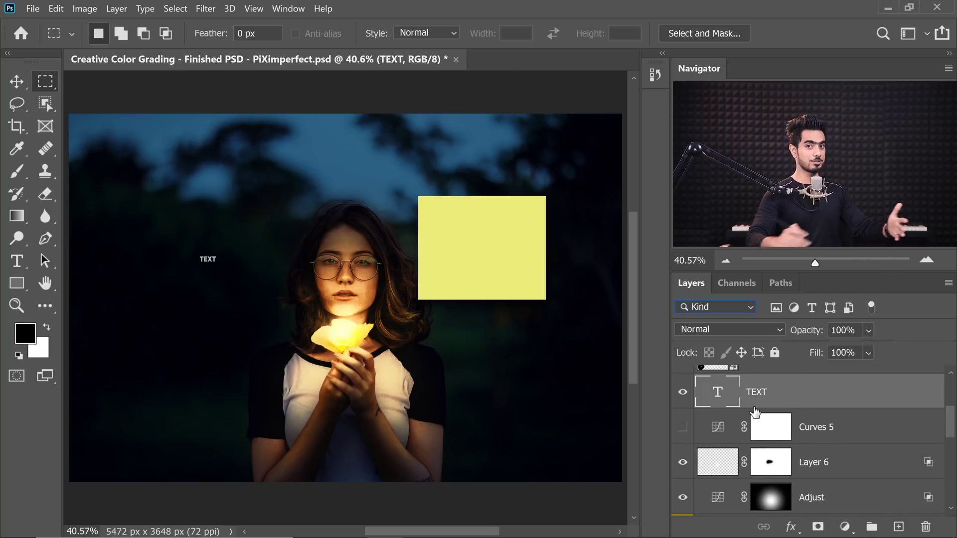
pyautogui.click(721, 307)
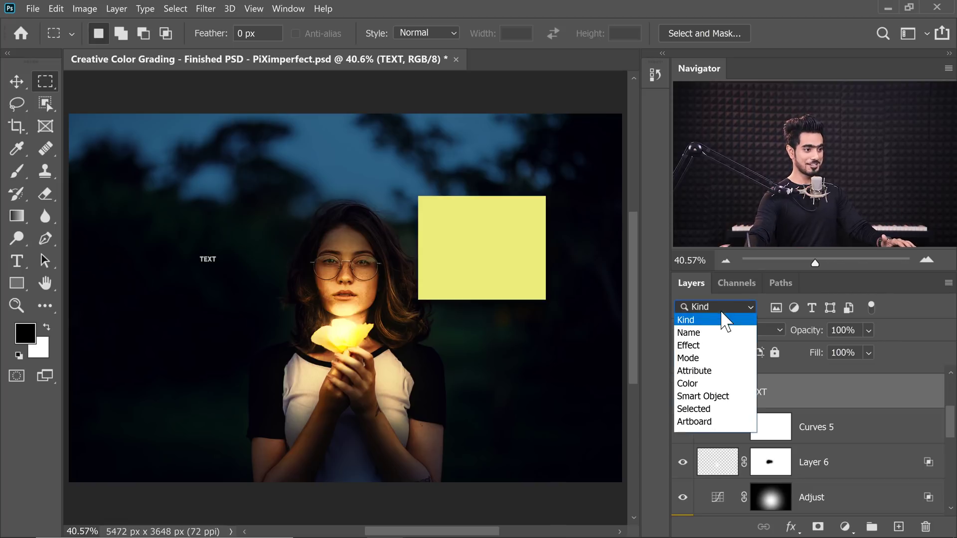
pyautogui.click(698, 409)
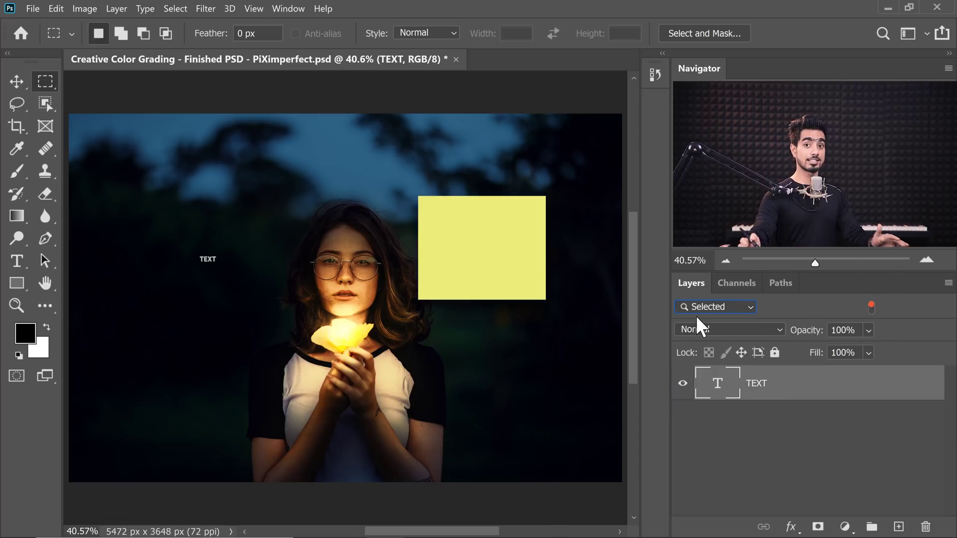
# Step: Reset the layer filter to Kind and draw an artboard about 7959 × 7199 px beside the photo with the Artboard tool
pyautogui.click(742, 308)
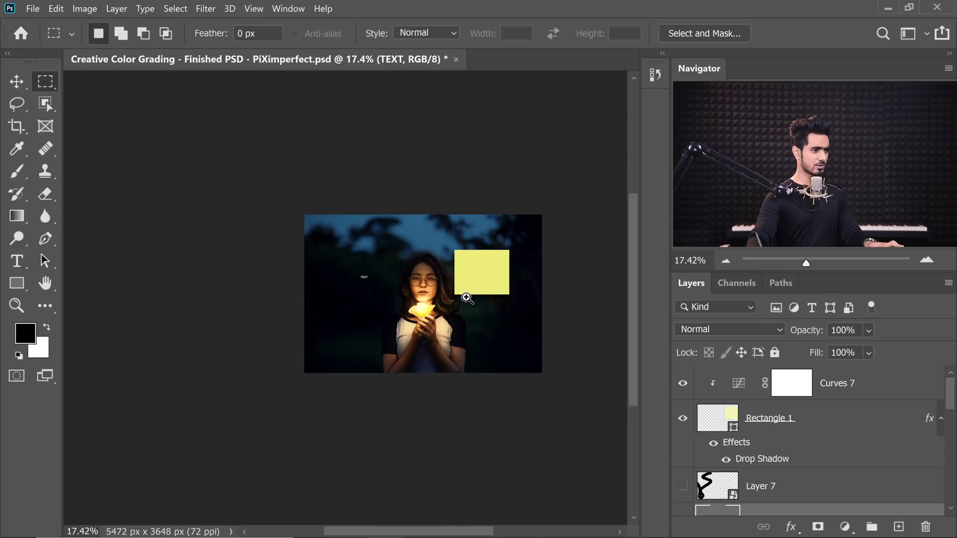
pyautogui.hotkey('ctrl', '-')
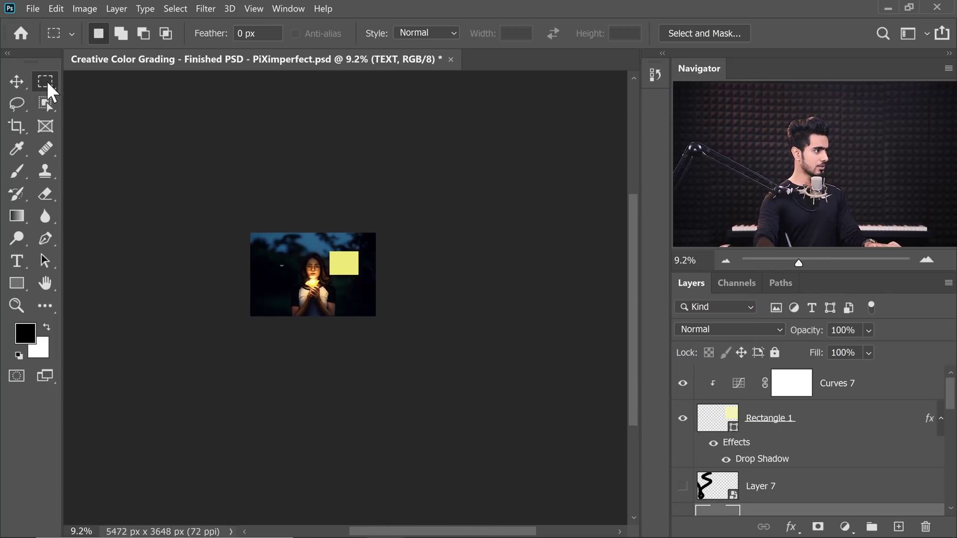
pyautogui.rightClick(47, 81)
pyautogui.click(16, 79)
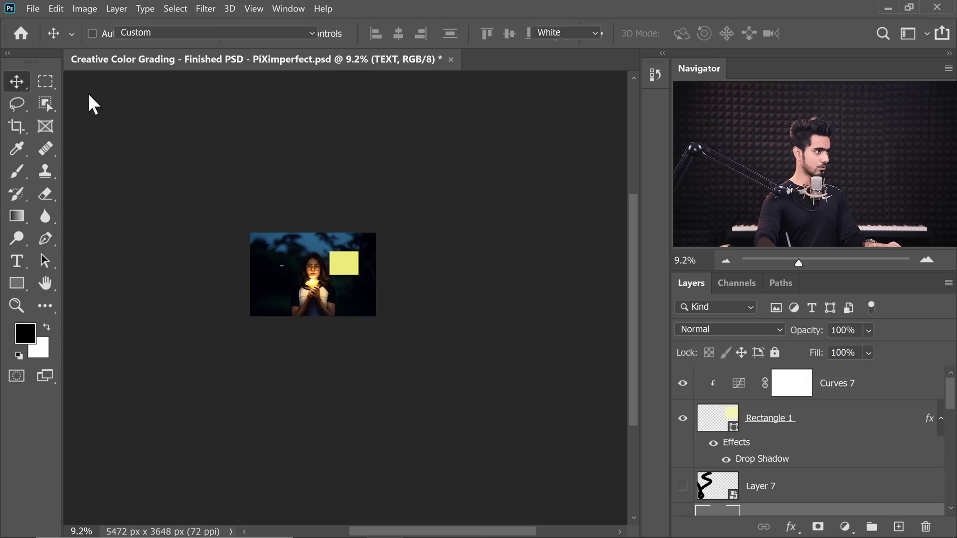
pyautogui.hotkey('shift', 'v')
pyautogui.moveTo(336, 222); pyautogui.dragTo(516, 388)
pyautogui.moveTo(436, 357); pyautogui.dragTo(605, 309)
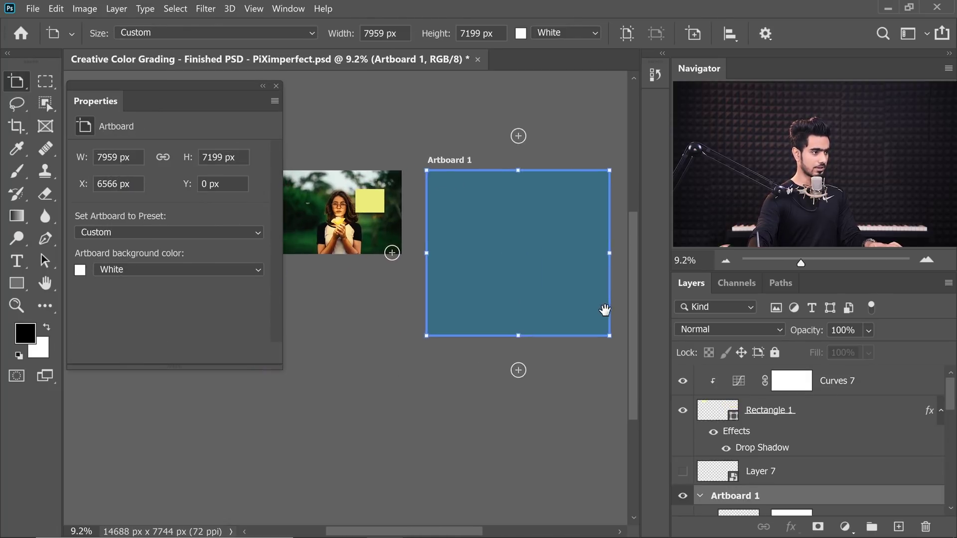
# Step: Draw a second artboard about 5009 × 6831 px below the photo and return to the Move tool
pyautogui.moveTo(316, 320); pyautogui.dragTo(432, 477)
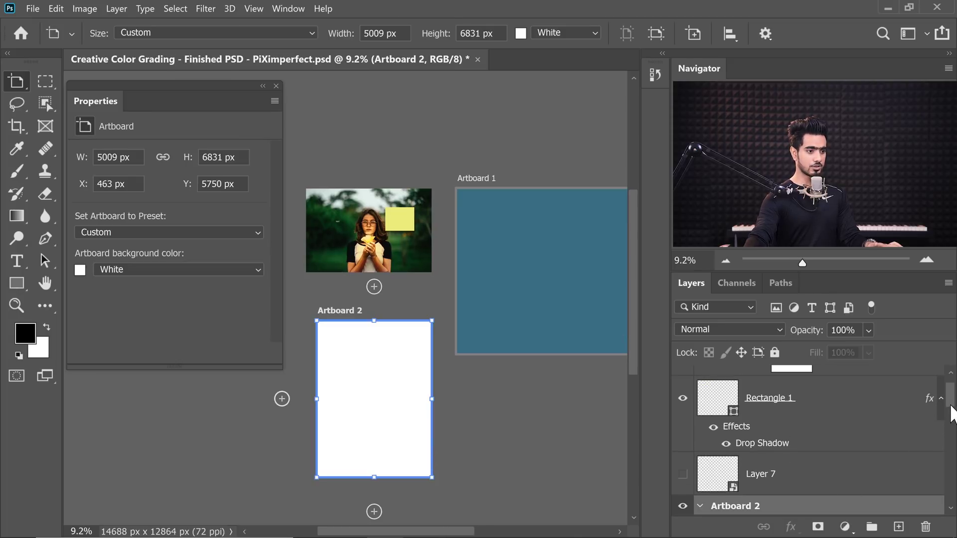
pyautogui.scroll(-2, 950, 413)
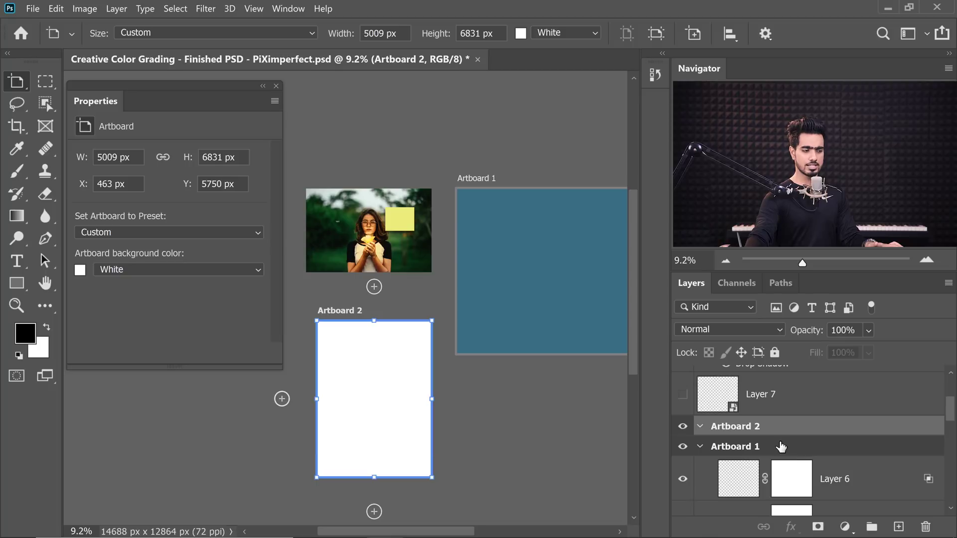
pyautogui.press('v')
pyautogui.scroll(-1, 944, 421)
# Step: Filter the layer list by Artboard with Artboard 2 selected
pyautogui.click(718, 307)
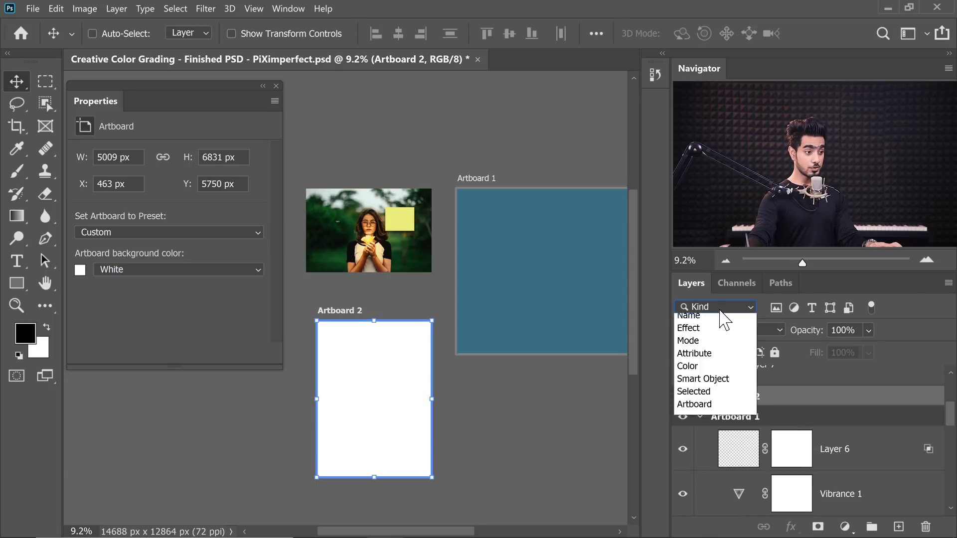
pyautogui.click(703, 423)
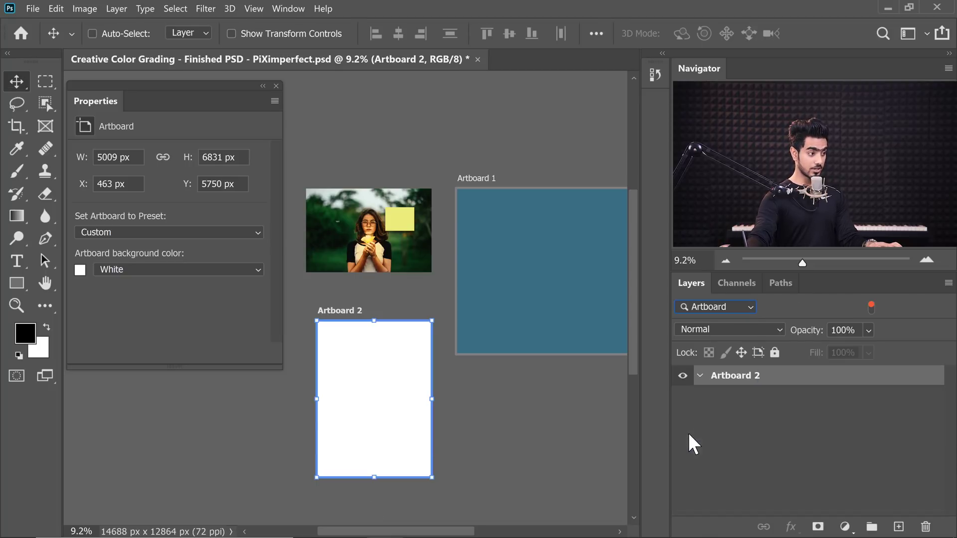
pyautogui.click(701, 377)
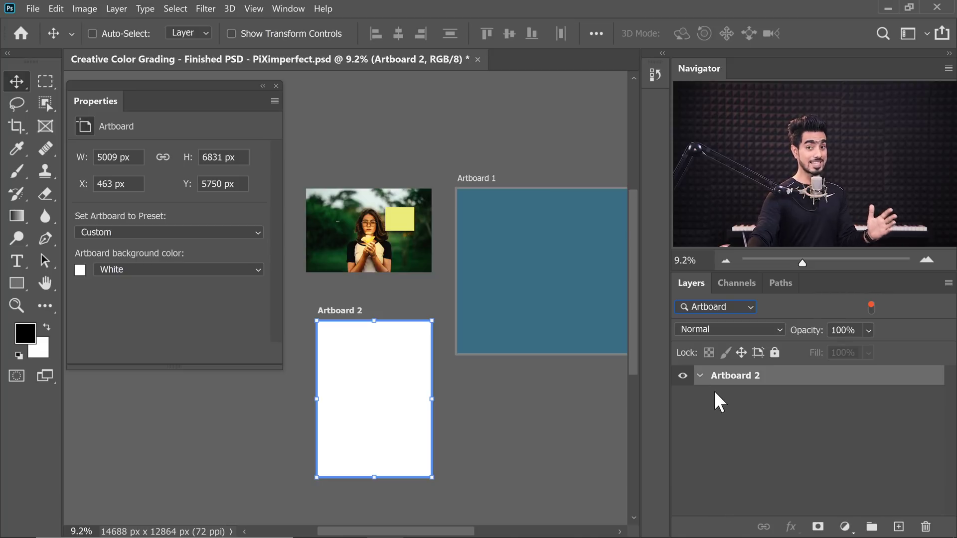
# Step: Switch the filter off, select Artboard 1, reapply the Artboard filter, and collapse and re-expand Artboard 1
pyautogui.click(871, 307)
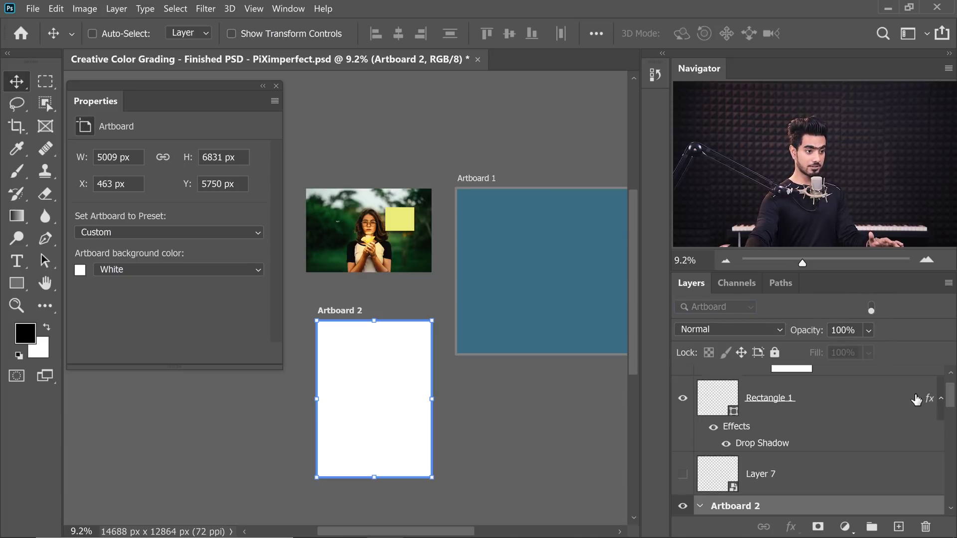
pyautogui.scroll(-2, 942, 394)
pyautogui.click(850, 456)
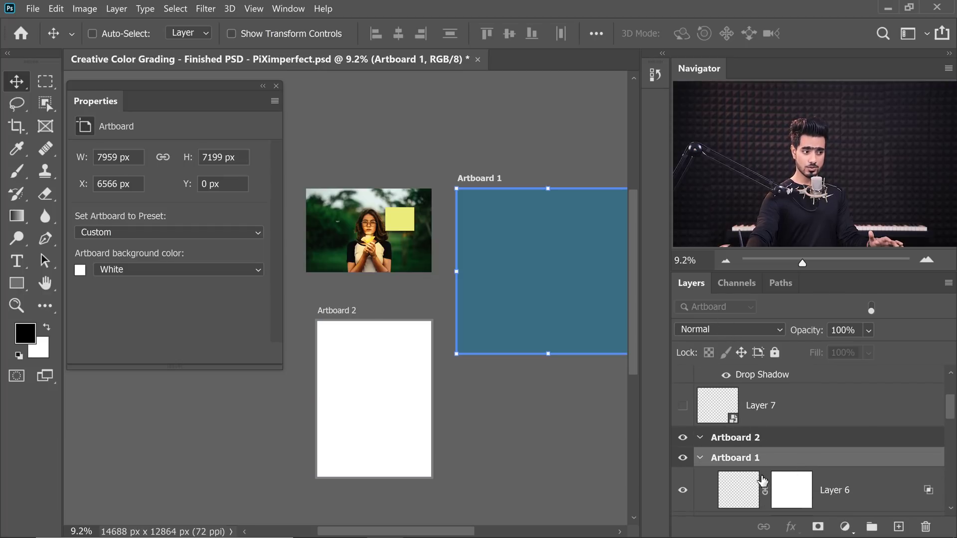
pyautogui.click(871, 307)
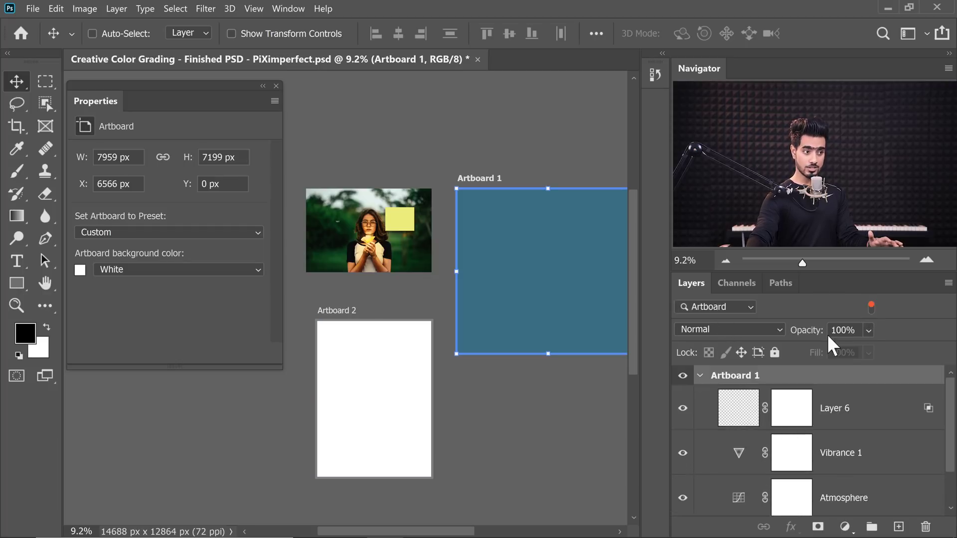
pyautogui.click(737, 307)
pyautogui.click(701, 422)
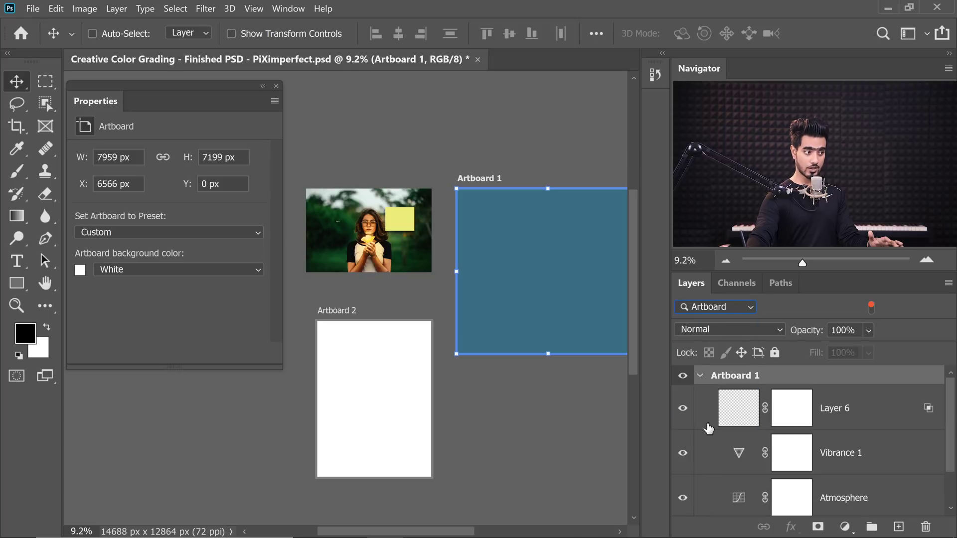
pyautogui.click(701, 377)
pyautogui.click(701, 377)
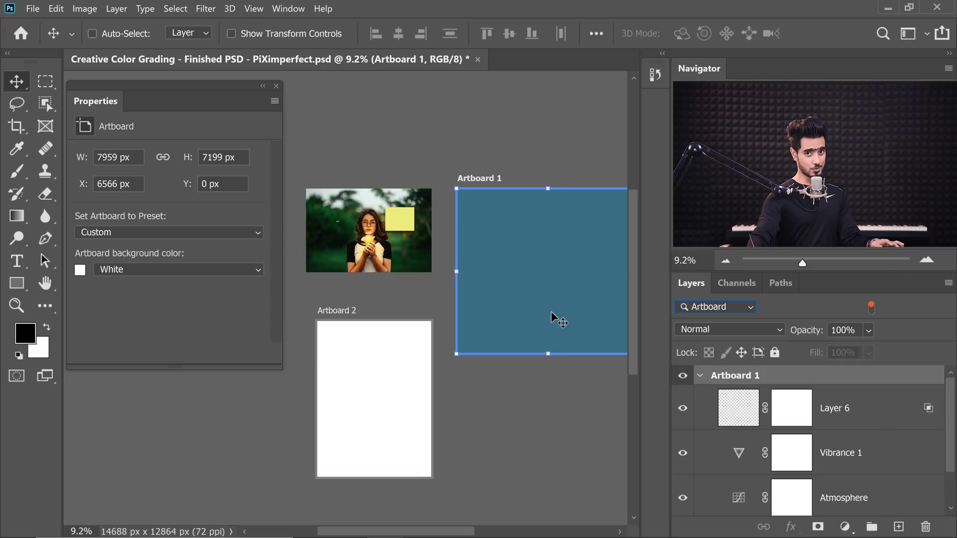